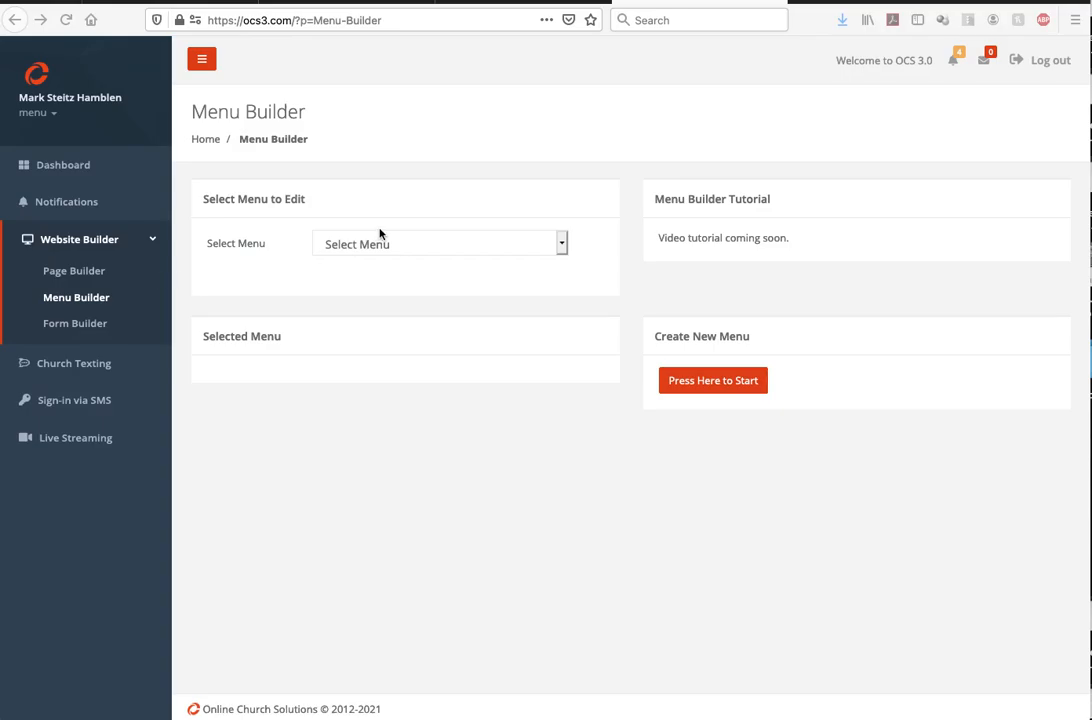
Examine the list of editable menus and the Create New Menu form's name, default, logo, link and style options
left_click(411, 248)
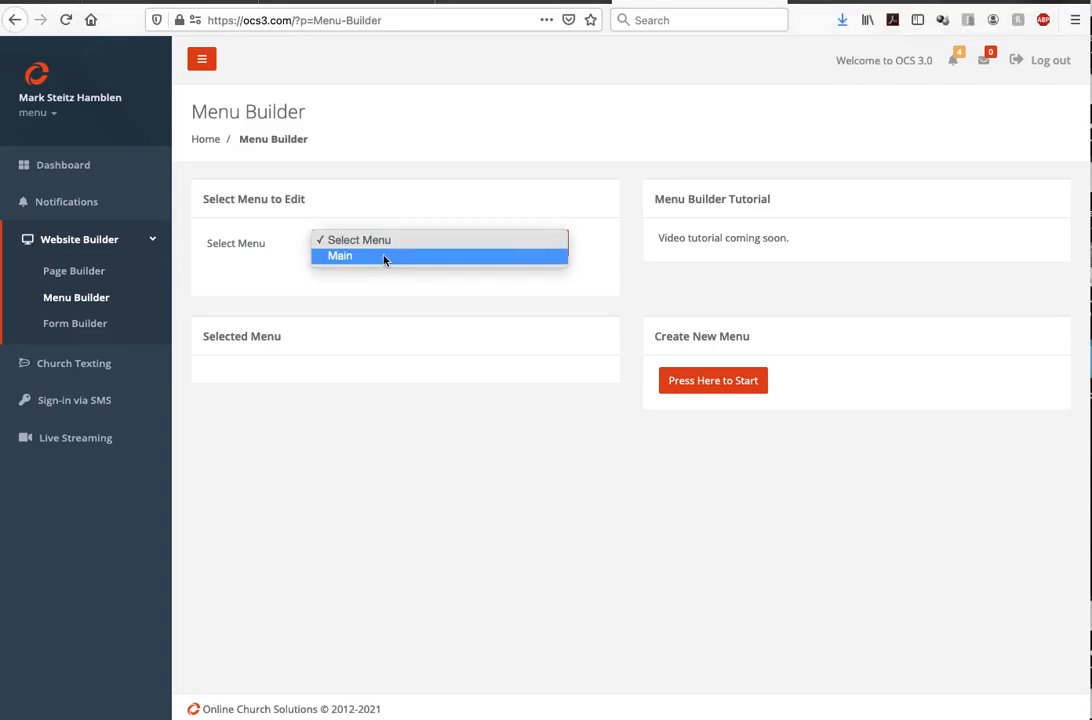
left_click(393, 240)
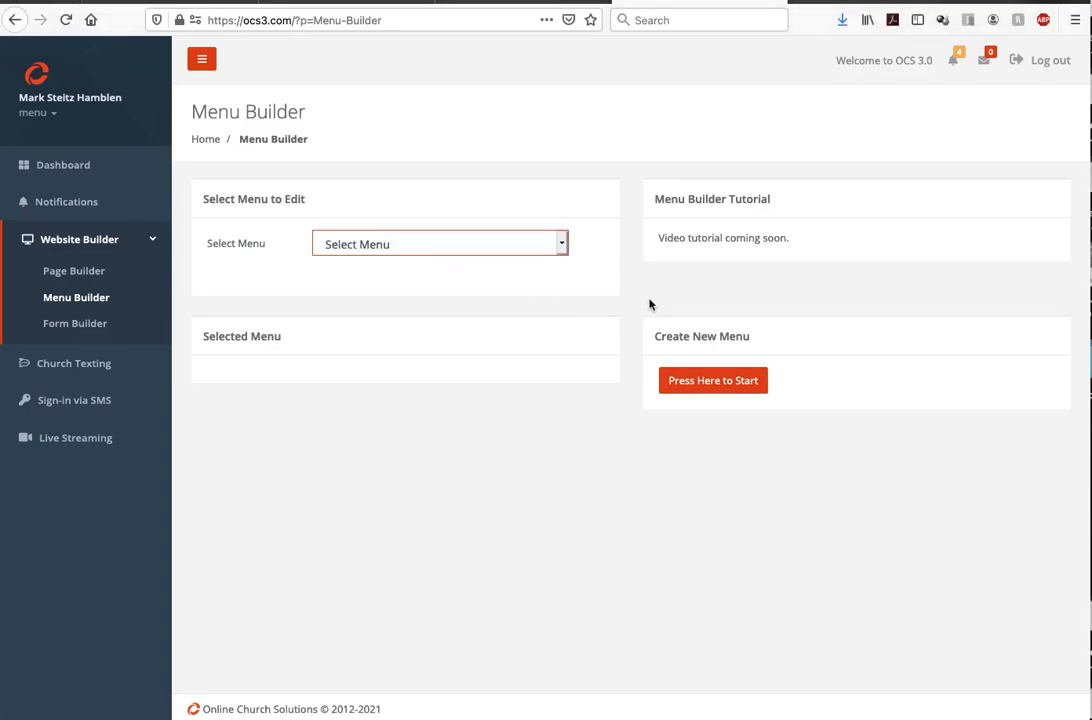
left_click(709, 380)
scroll(926, 350, "down", 2)
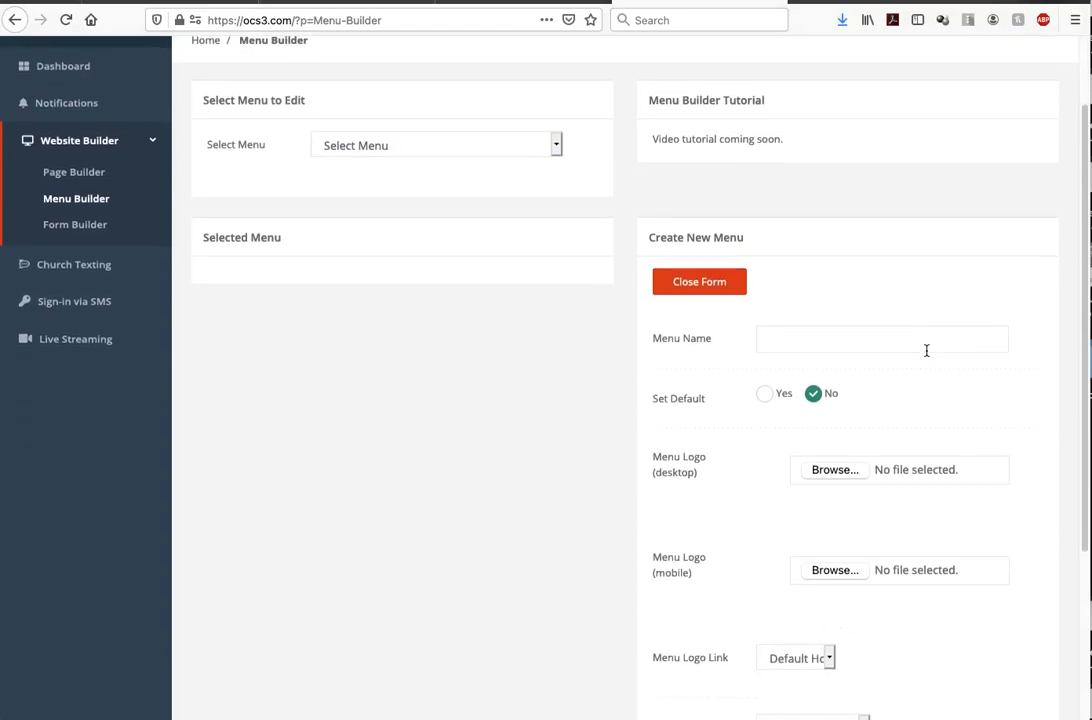
left_click(808, 337)
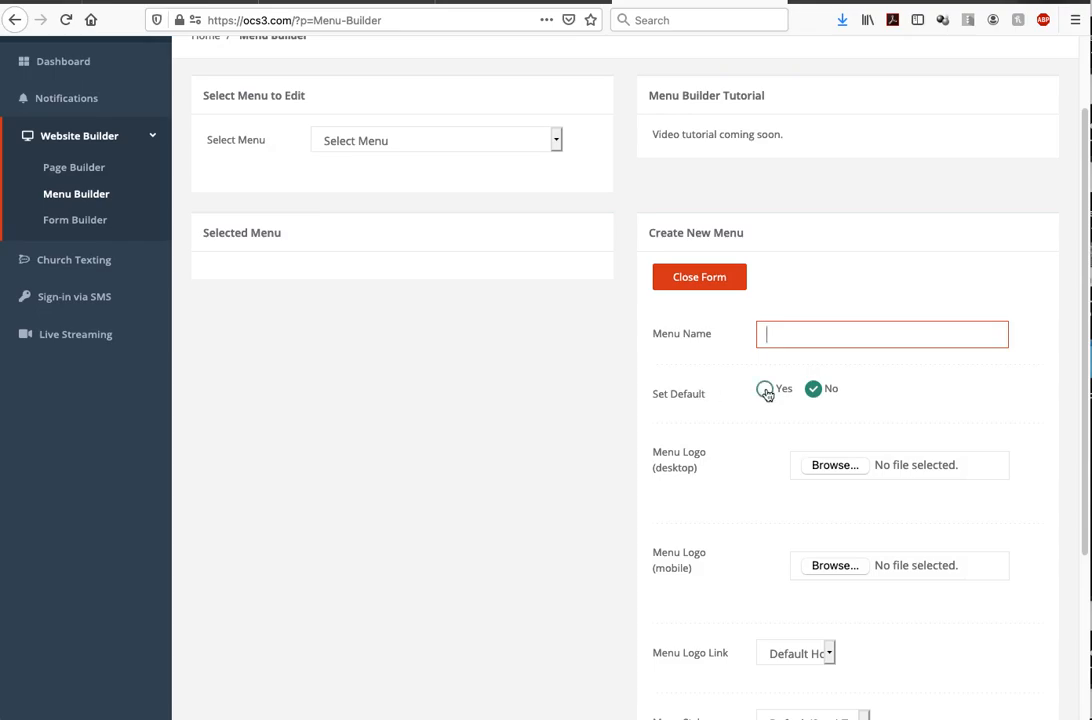
scroll(766, 393, "down", 2)
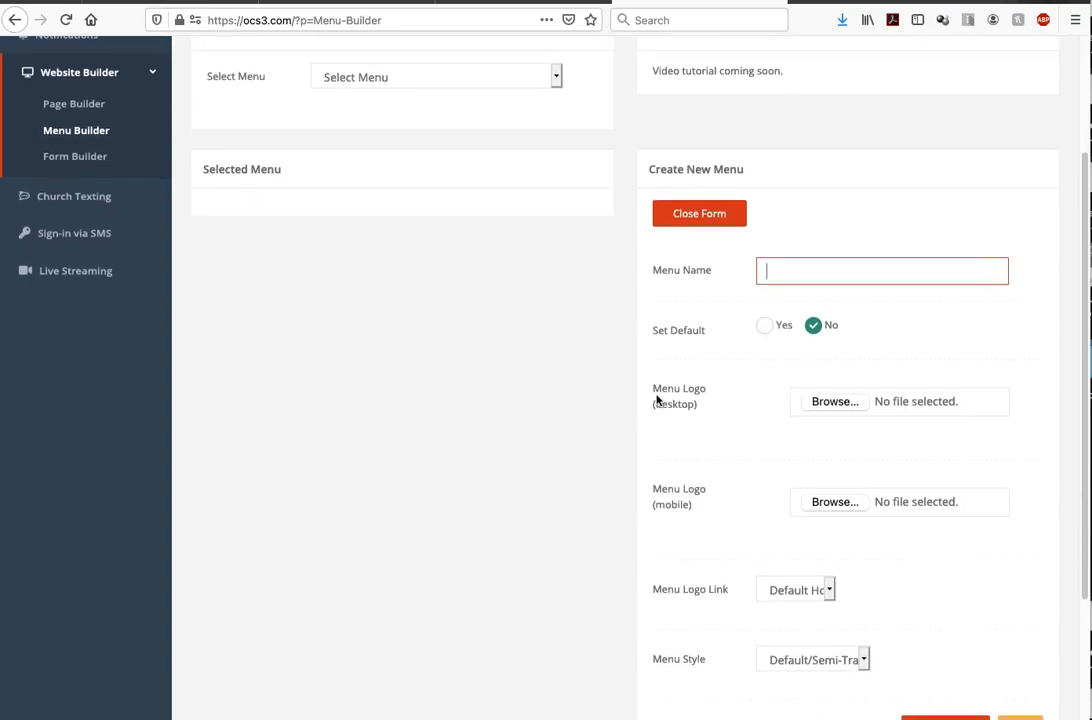
scroll(703, 398, "down", 4)
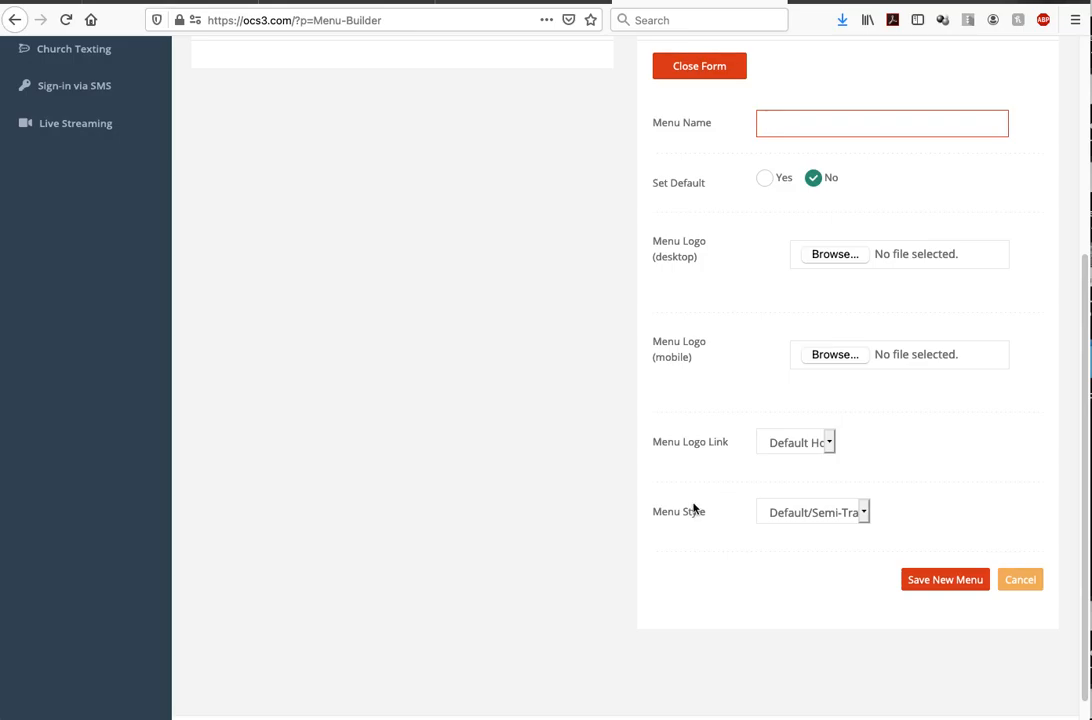
scroll(697, 509, "up", 2)
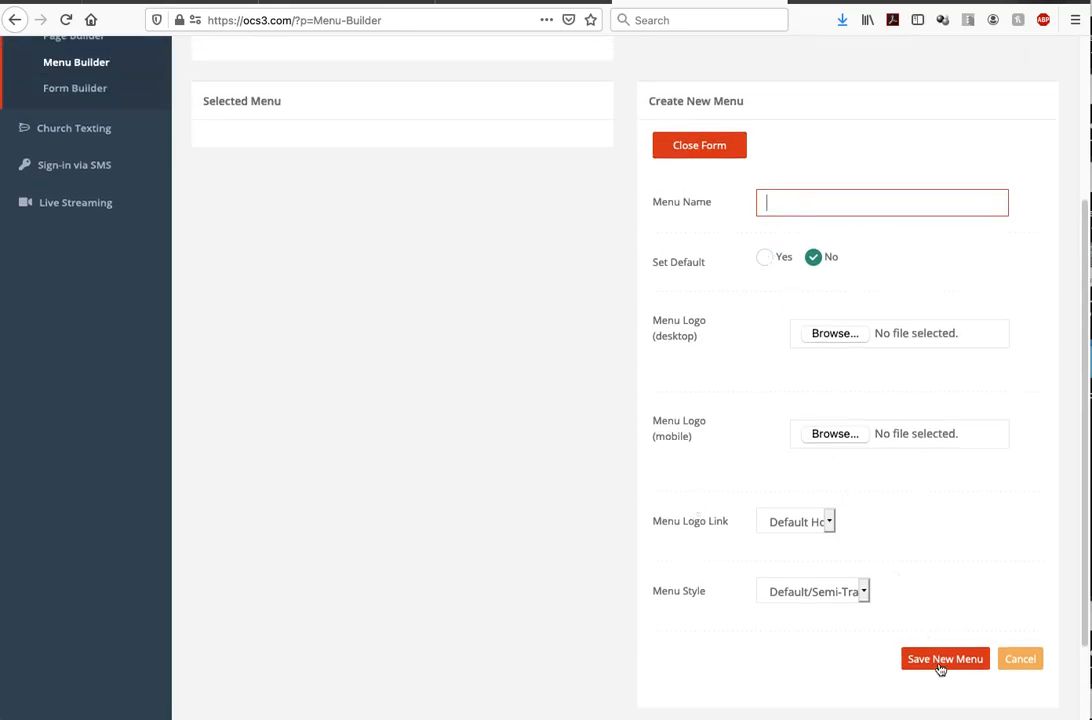
scroll(429, 395, "up", 6)
Load the Main menu for editing in the Menu Builder and look over its settings
left_click(397, 250)
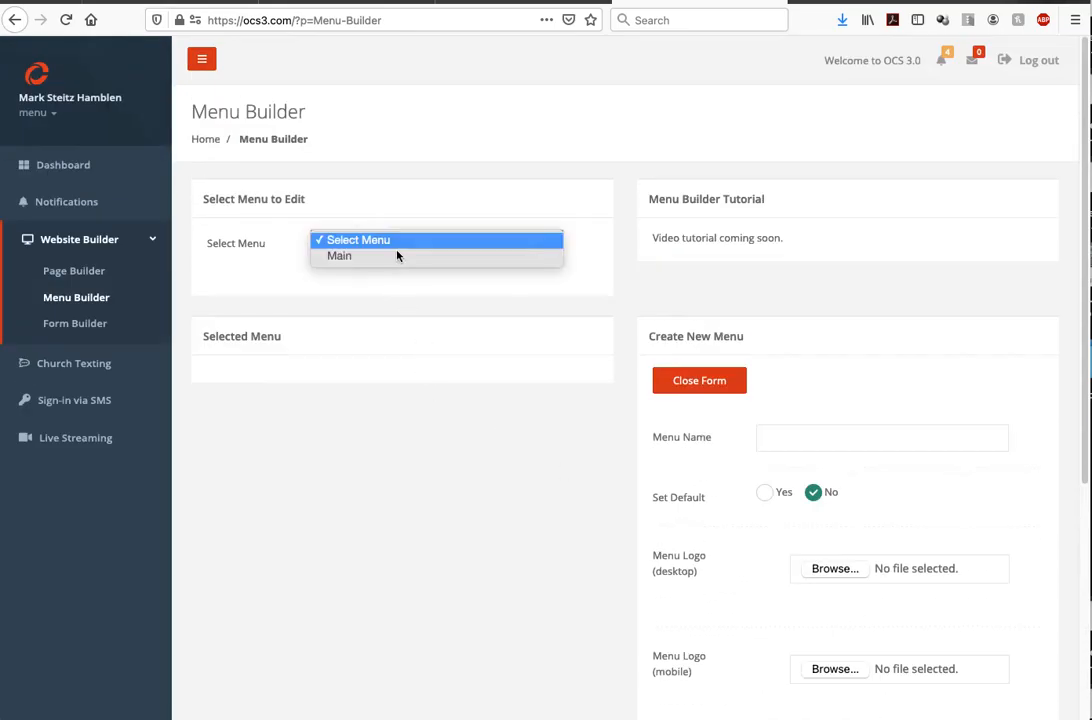
left_click(361, 258)
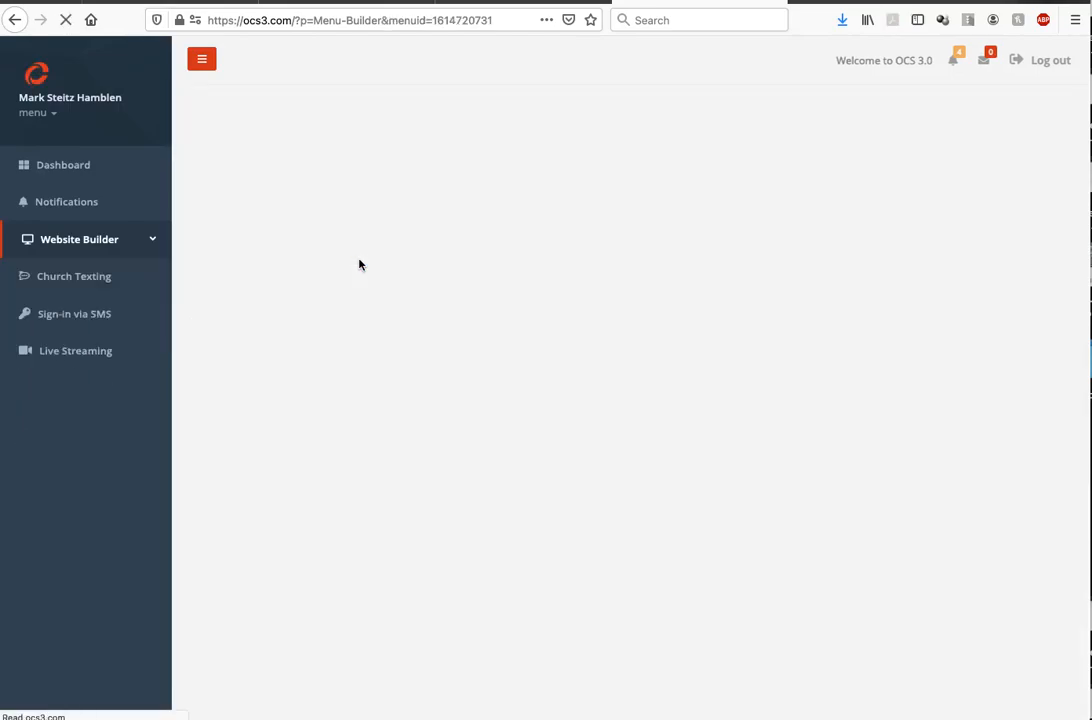
scroll(593, 503, "down", 2)
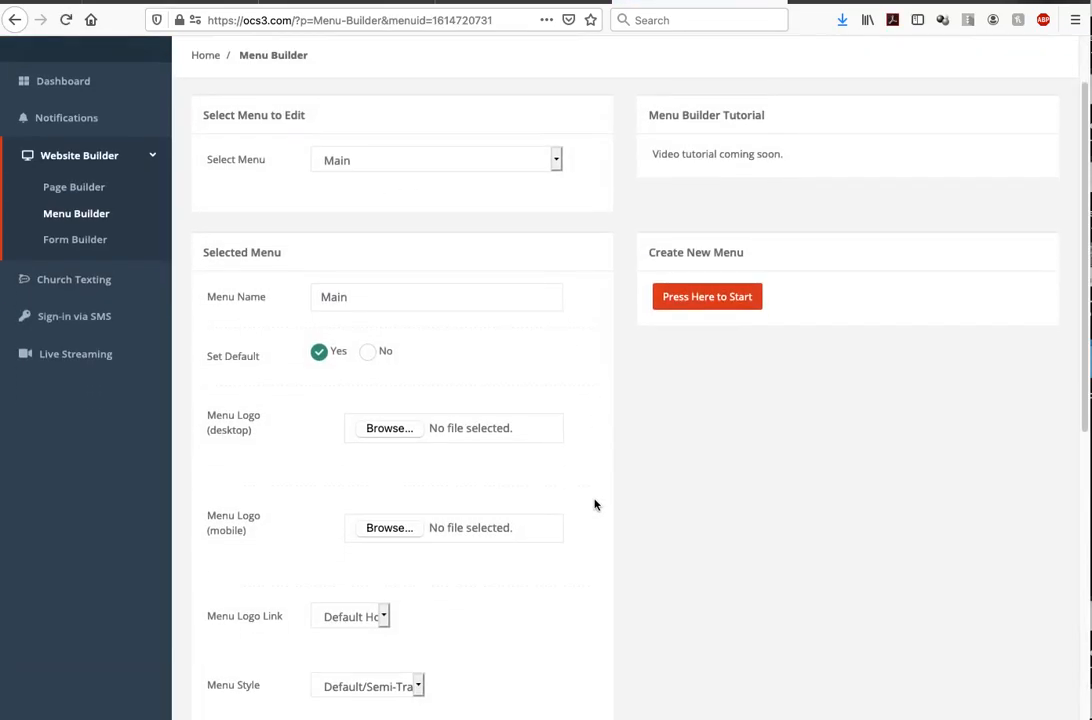
scroll(338, 366, "up", 2)
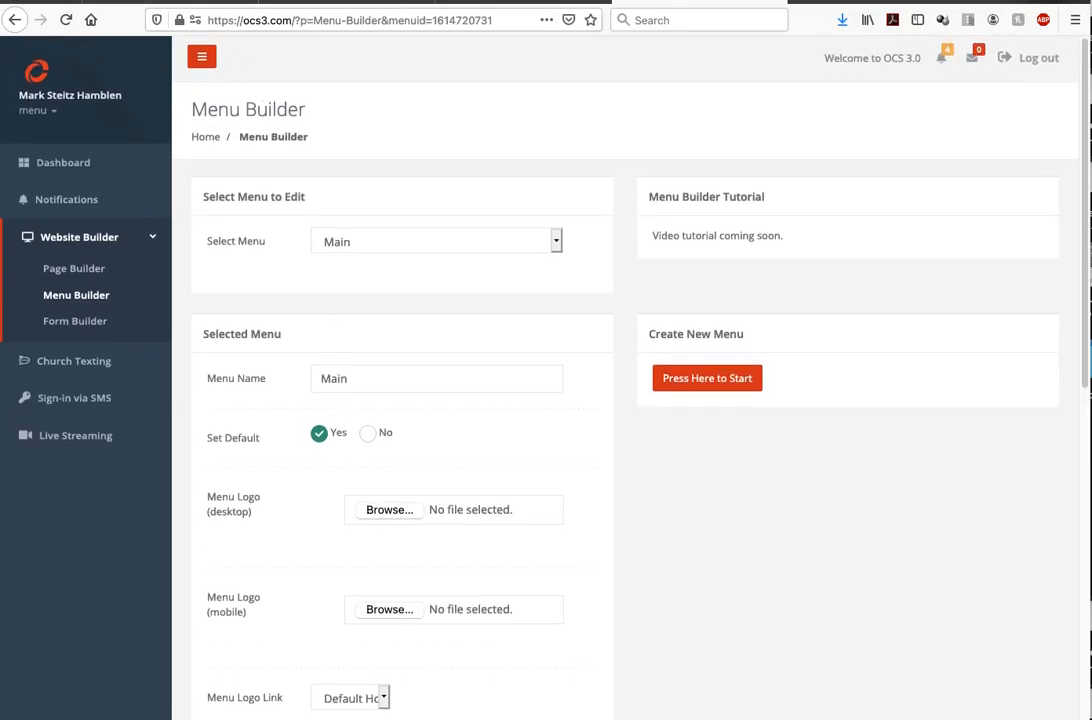
Dismiss the save reminder in the Home page editor and review the page menu choices, keeping Use Default Menu
left_click(171, 2)
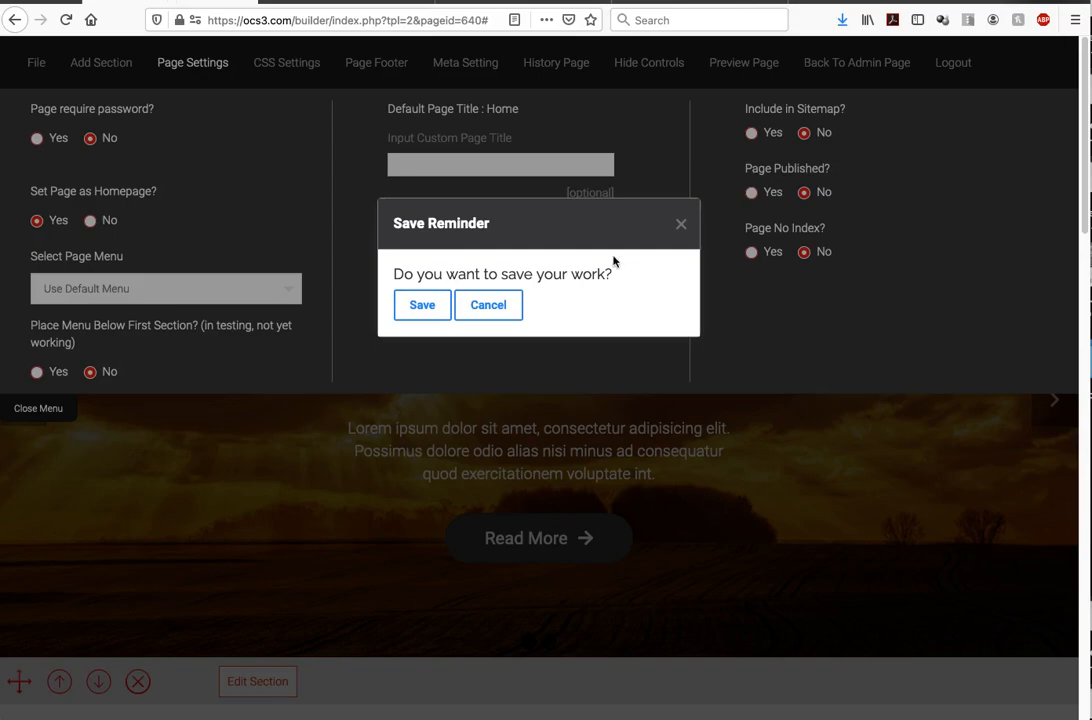
left_click(488, 305)
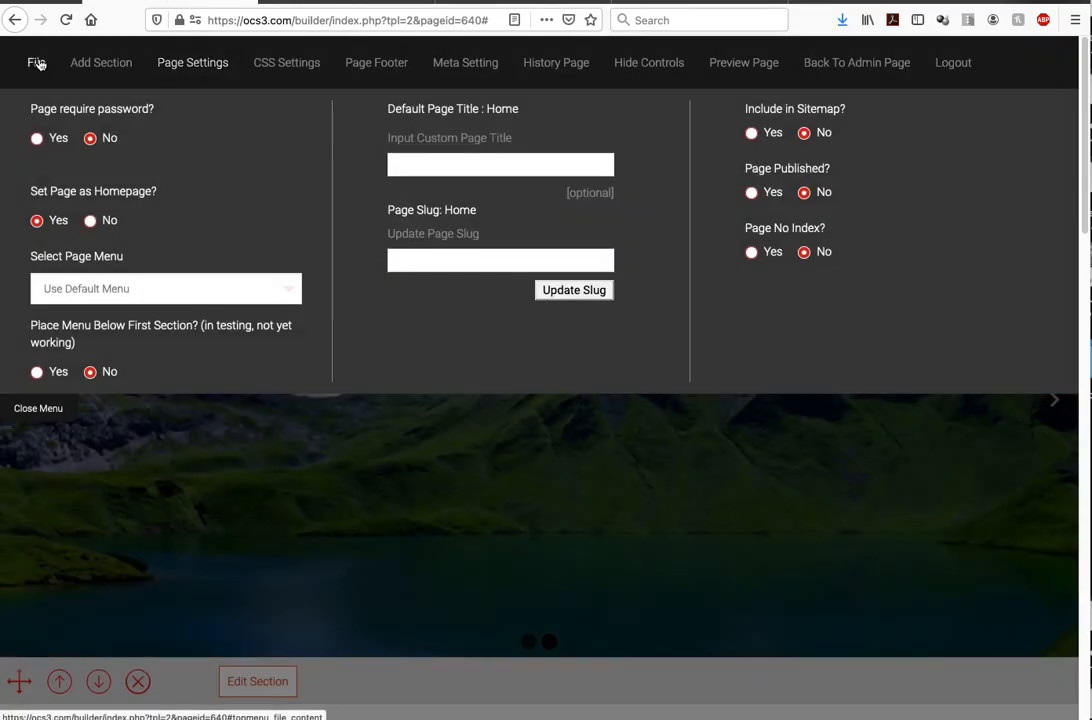
left_click(36, 63)
left_click(189, 68)
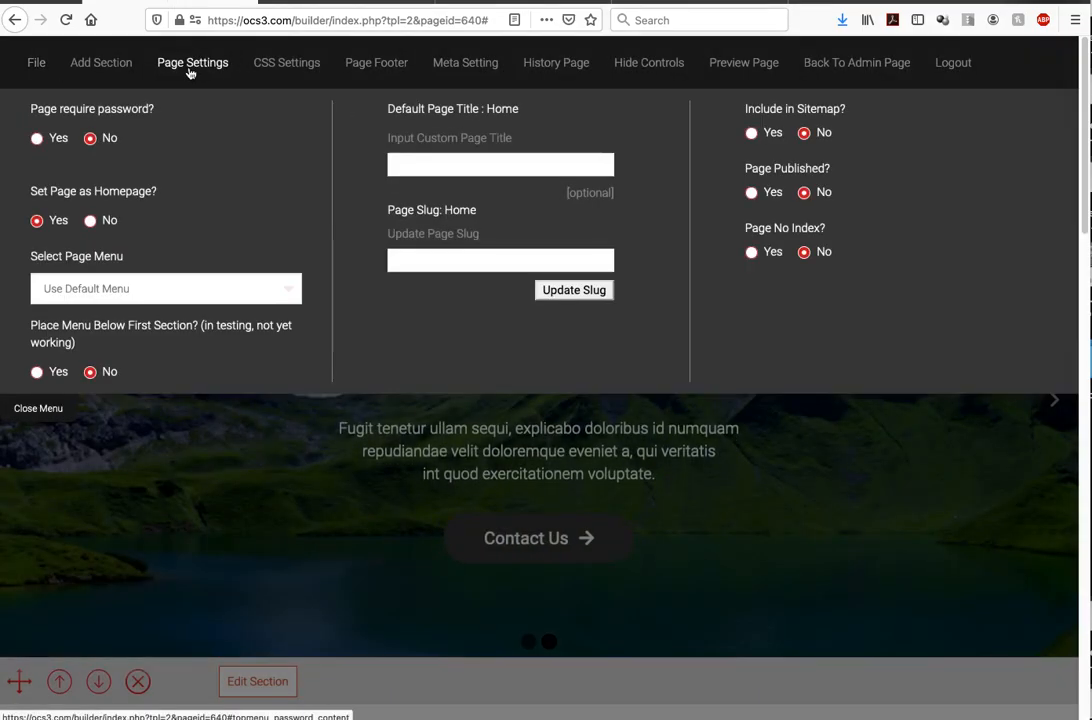
left_click(210, 288)
left_click(162, 285)
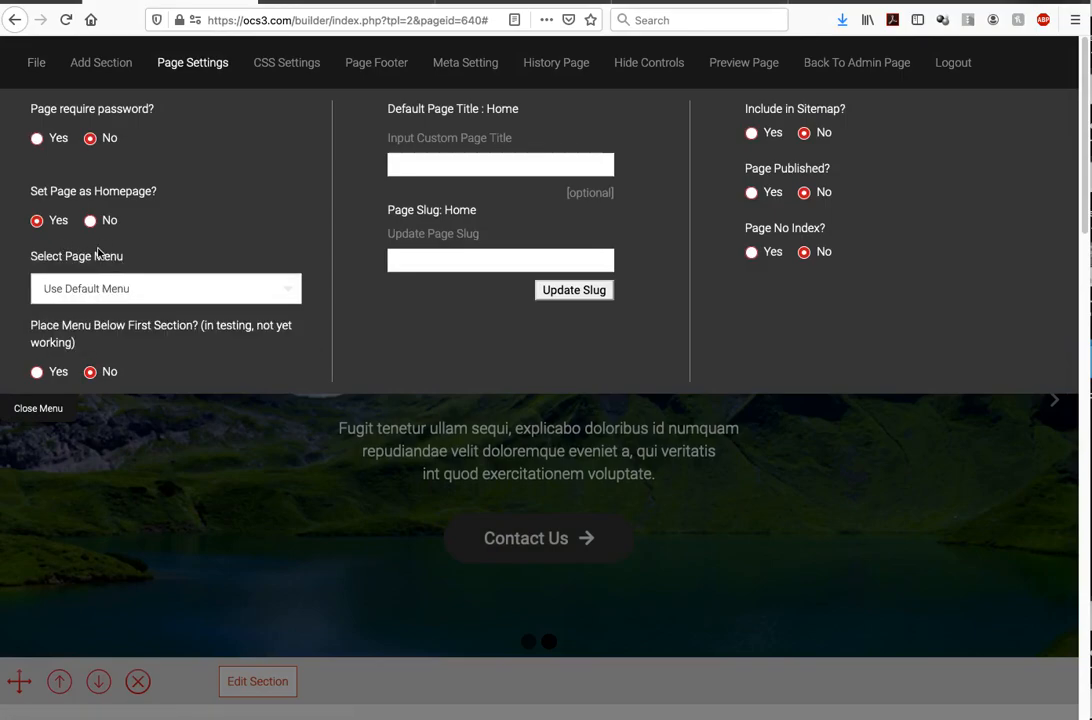
left_click(161, 286)
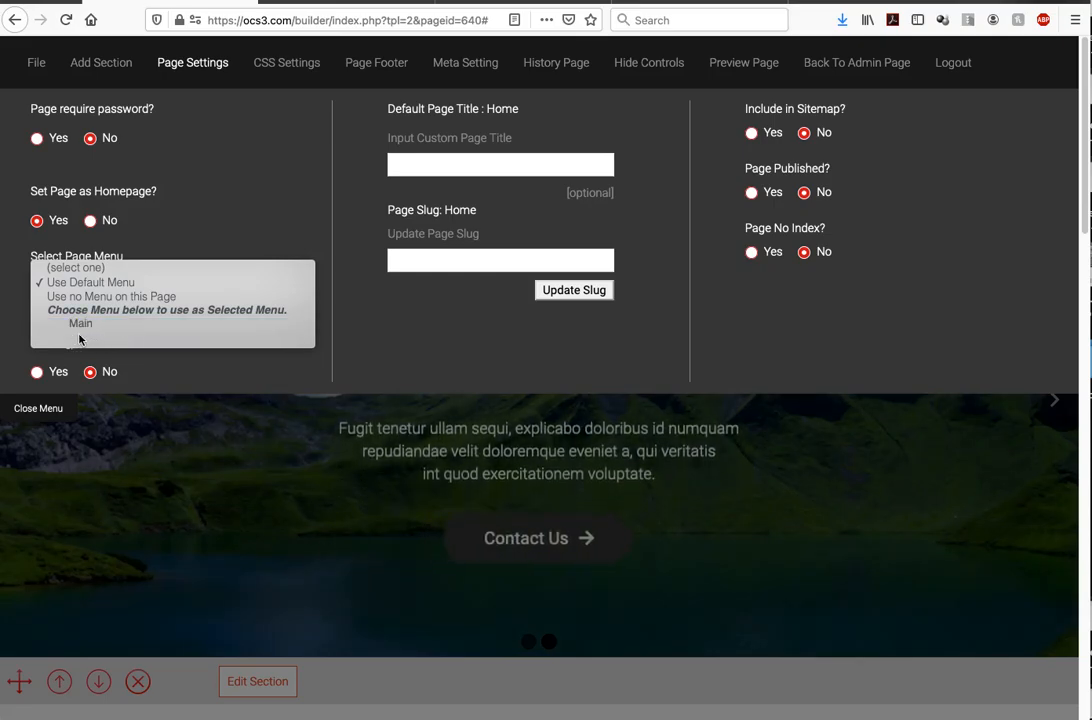
left_click(101, 285)
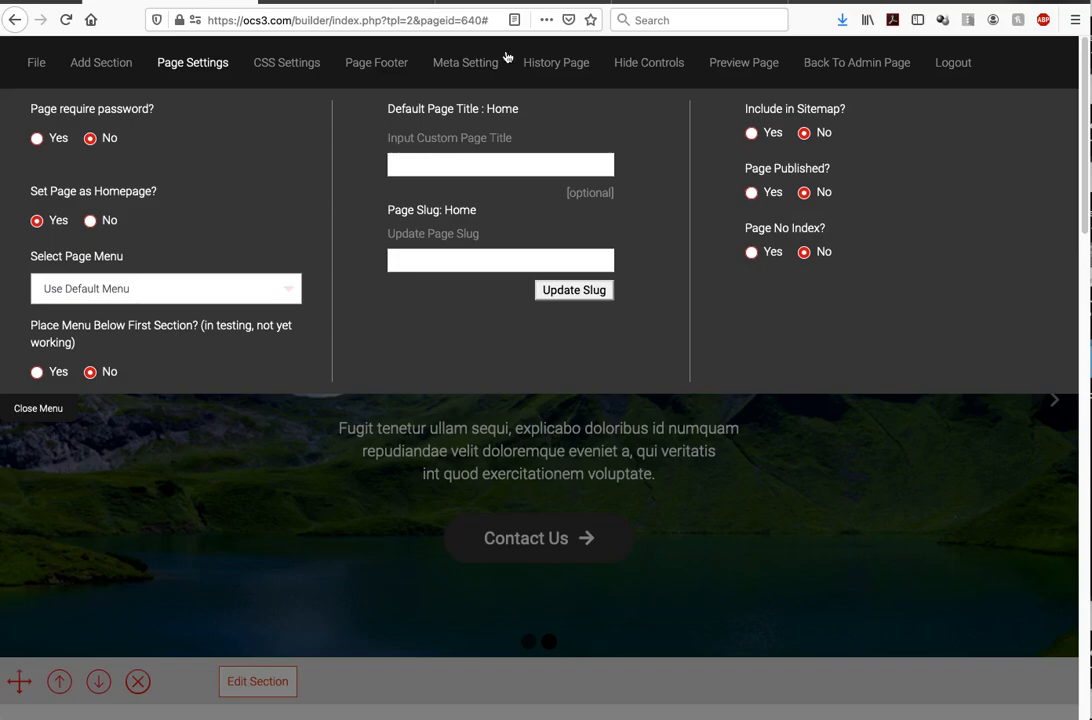
Compare the navigation on the preview site's Home and About Us pages with the Main menu's active items
left_click(527, 2)
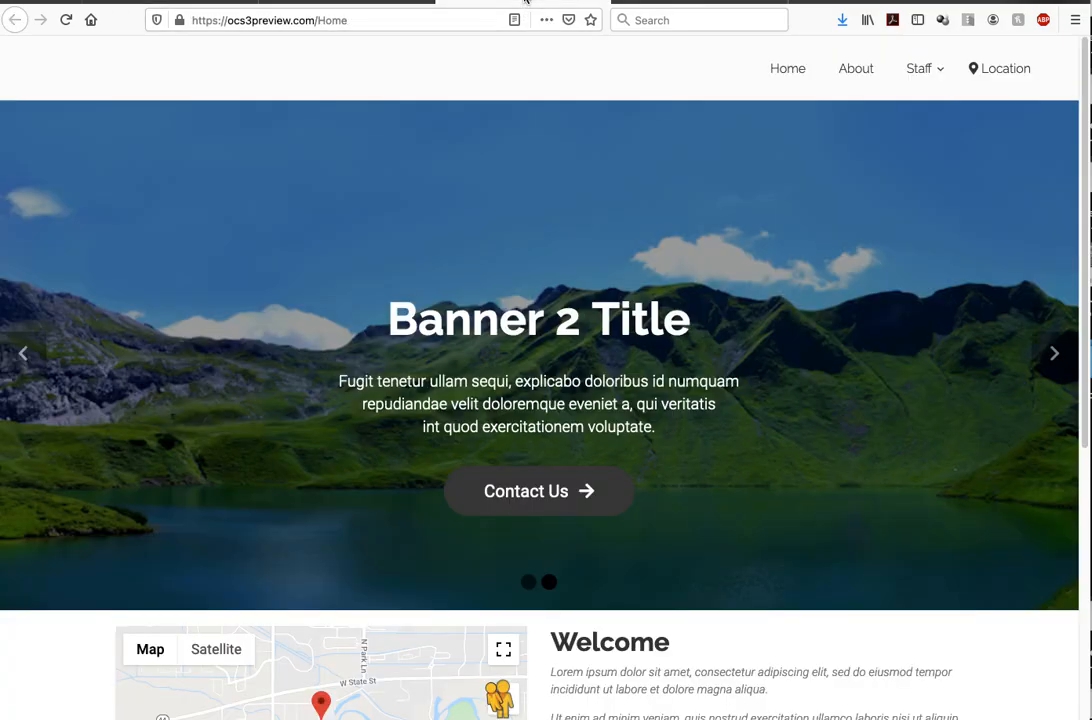
left_click(358, 1)
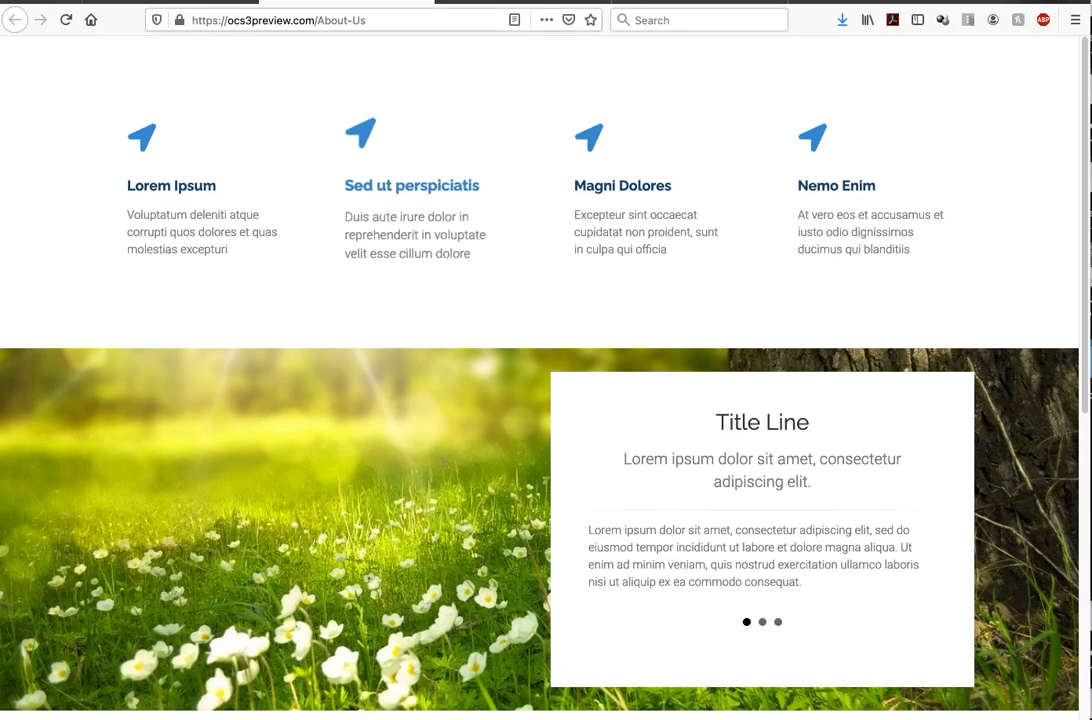
left_click(679, 2)
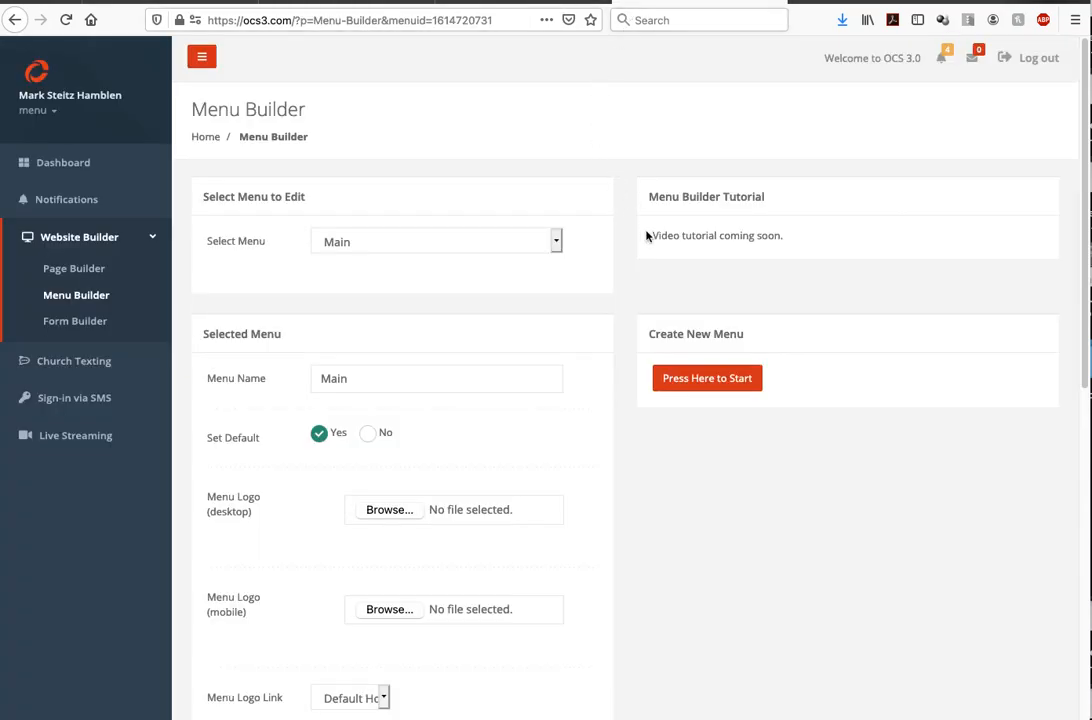
scroll(647, 235, "down", 10)
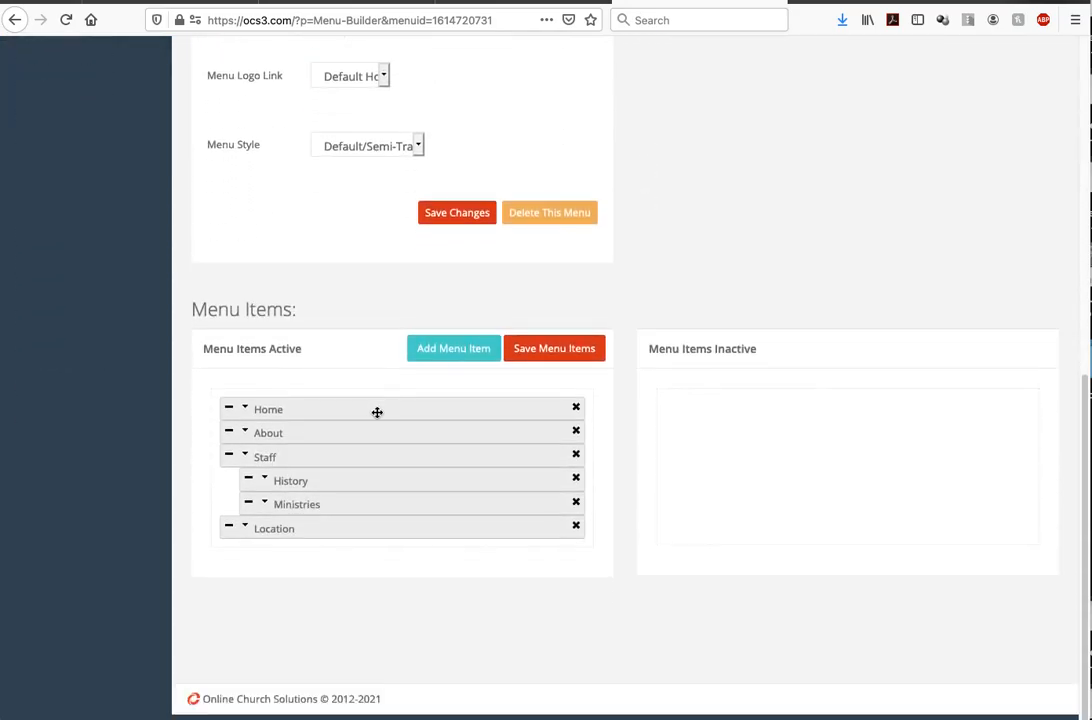
left_click(508, 2)
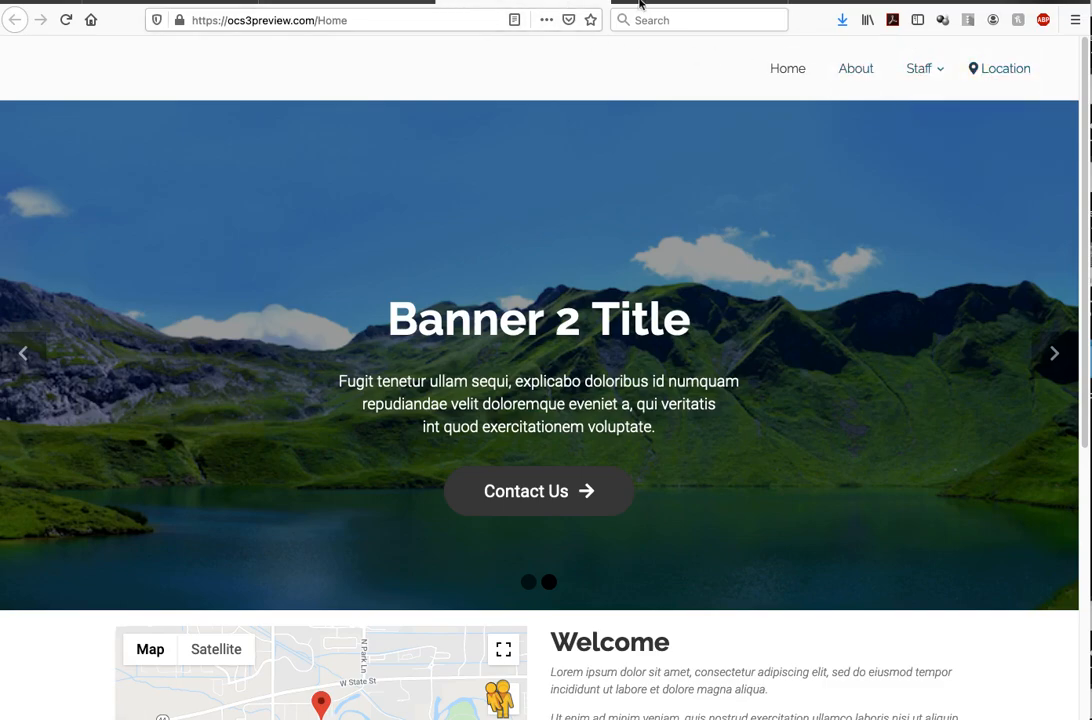
left_click(672, 3)
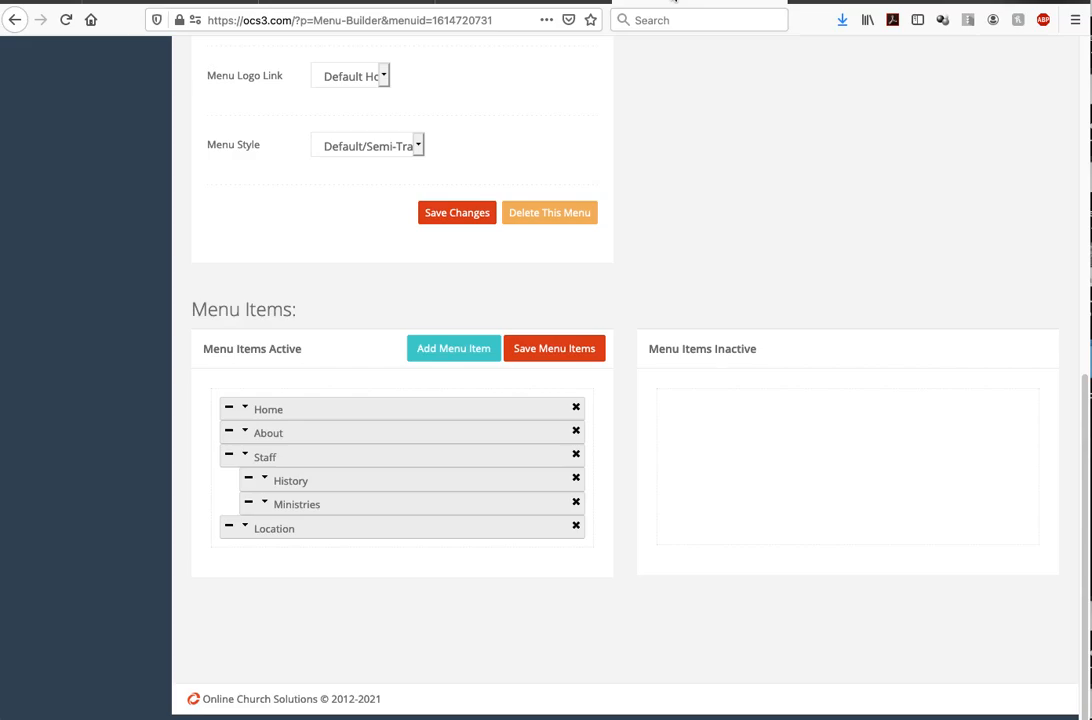
Add a new item to the Main menu and name its button Beliefs
left_click(458, 352)
scroll(732, 474, "down", 3)
left_click(437, 462)
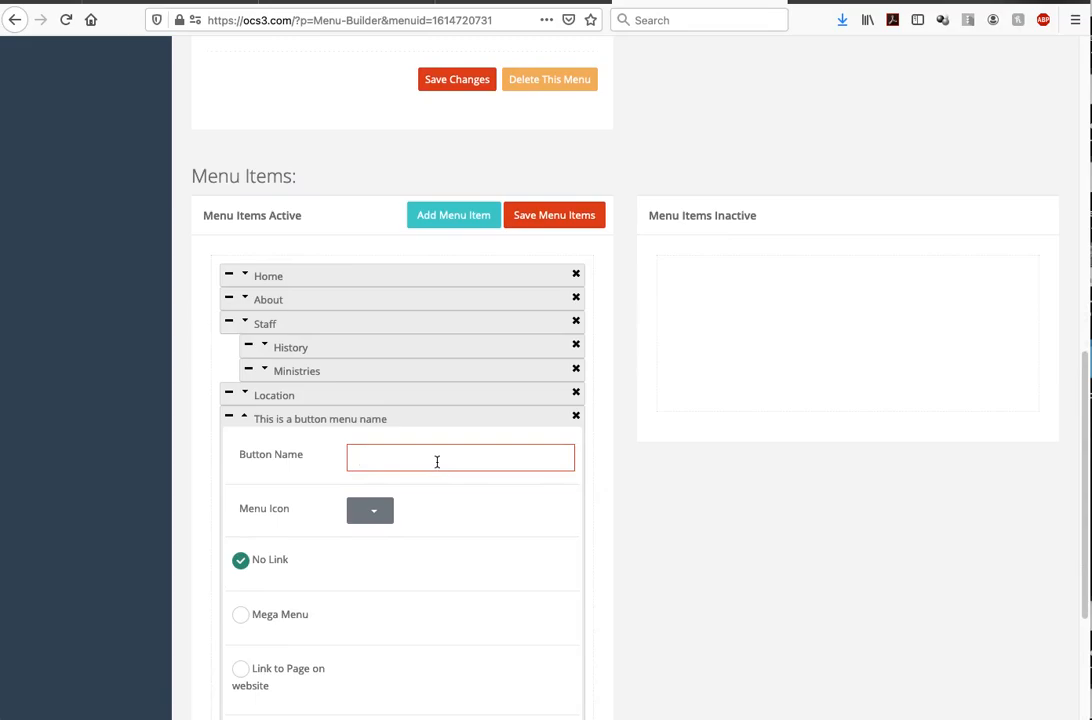
Search the menu icons for "book" and assign the open book icon to the Beliefs item
left_click(374, 515)
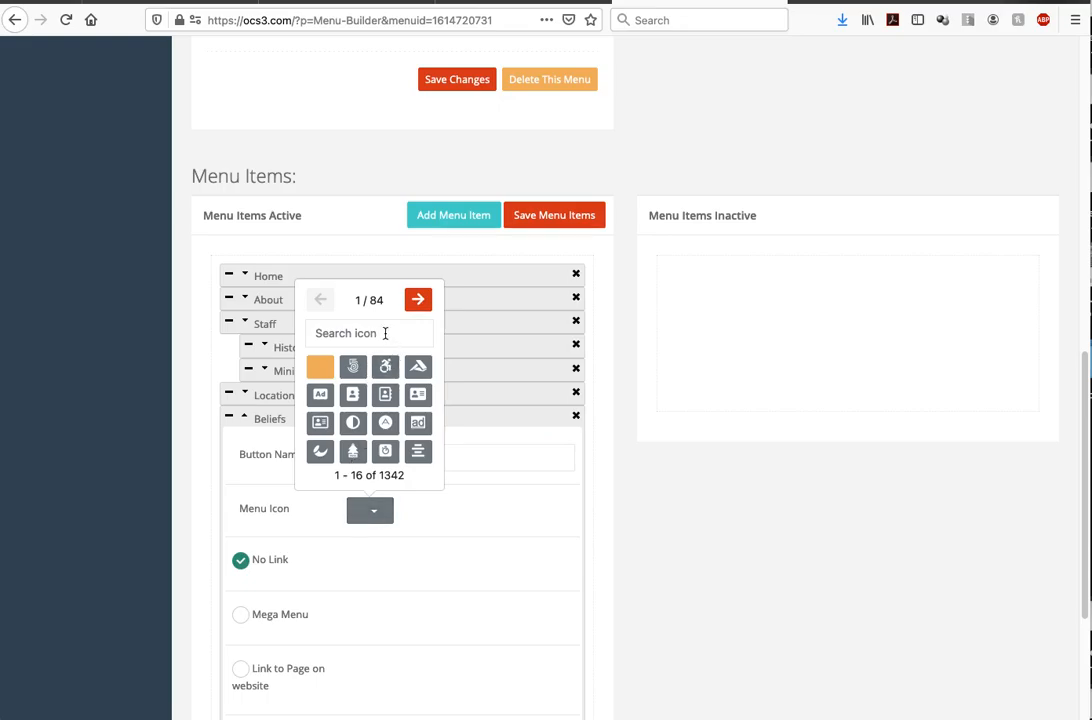
left_click(546, 536)
scroll(546, 536, "down", 3)
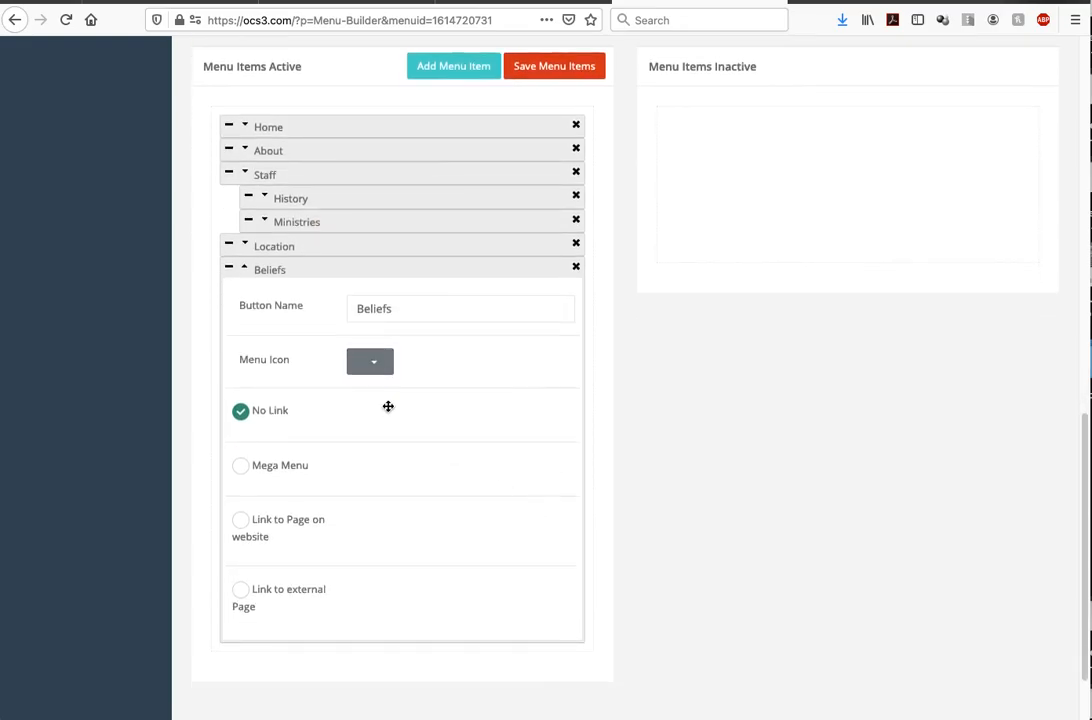
left_click(379, 364)
left_click(362, 432)
type("book")
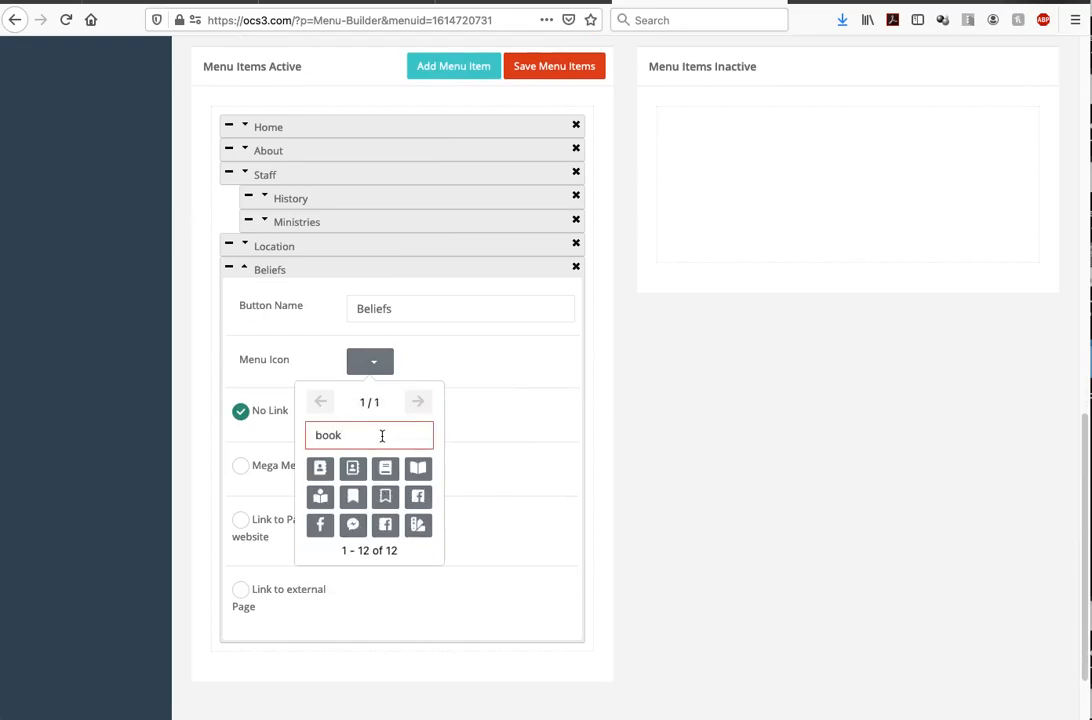
left_click(418, 468)
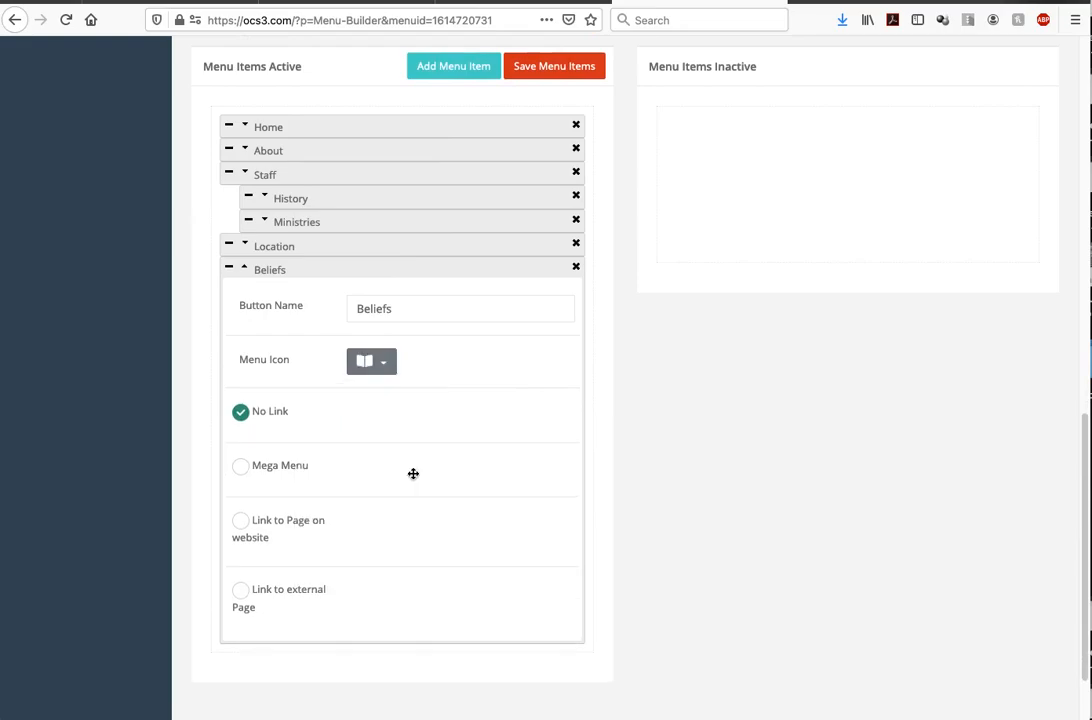
Set the Beliefs item to link to a page on the website, leaving the page unselected, and save the menu items
left_click(240, 521)
left_click(507, 529)
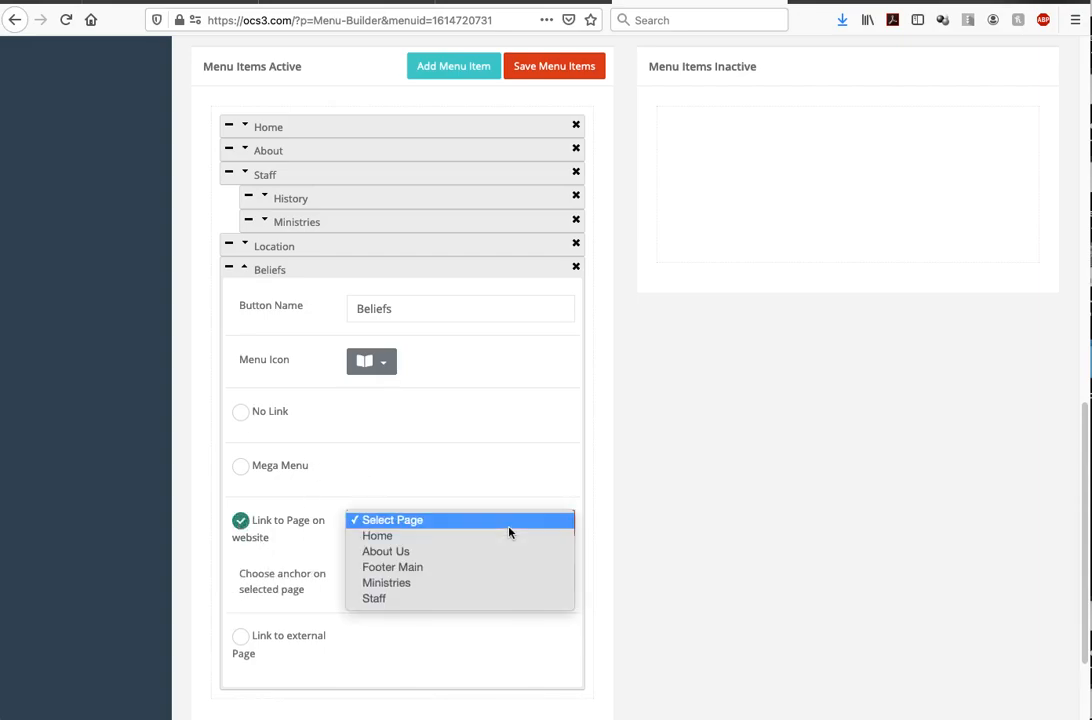
left_click(528, 427)
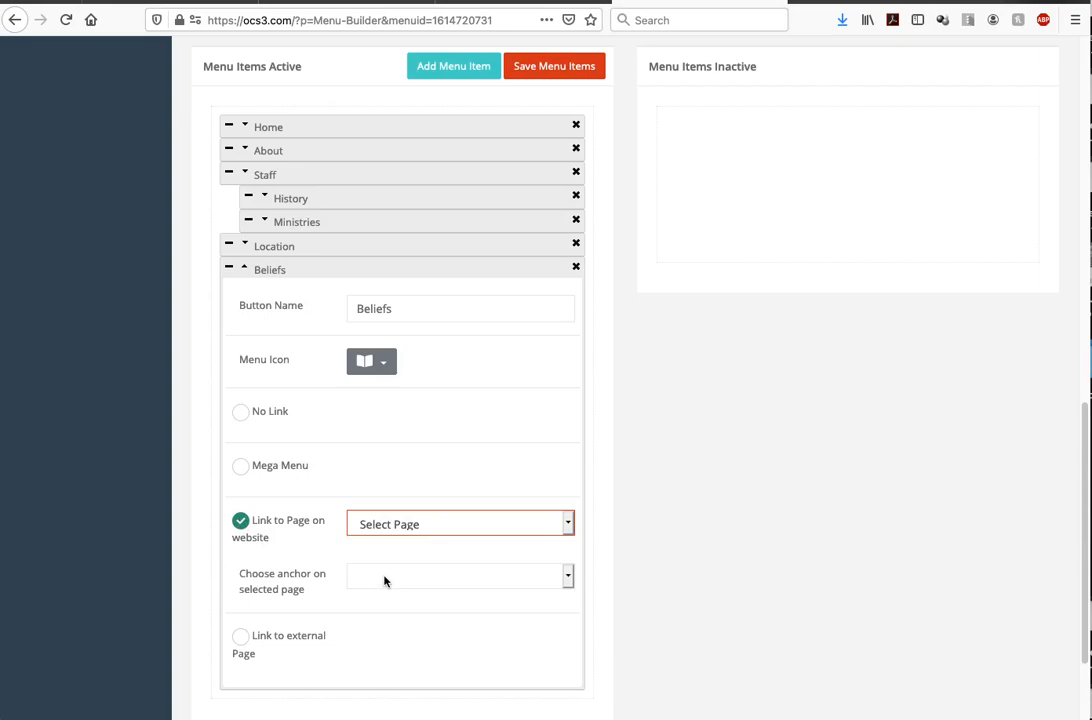
scroll(767, 605, "up", 2)
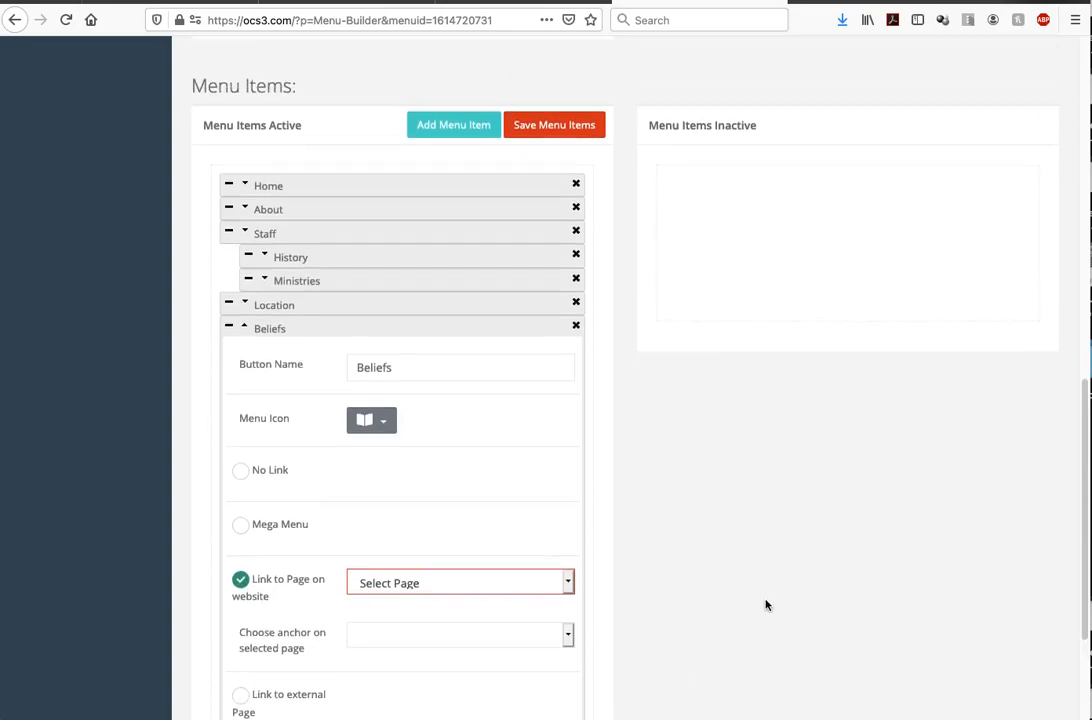
scroll(767, 605, "up", 1)
left_click(567, 173)
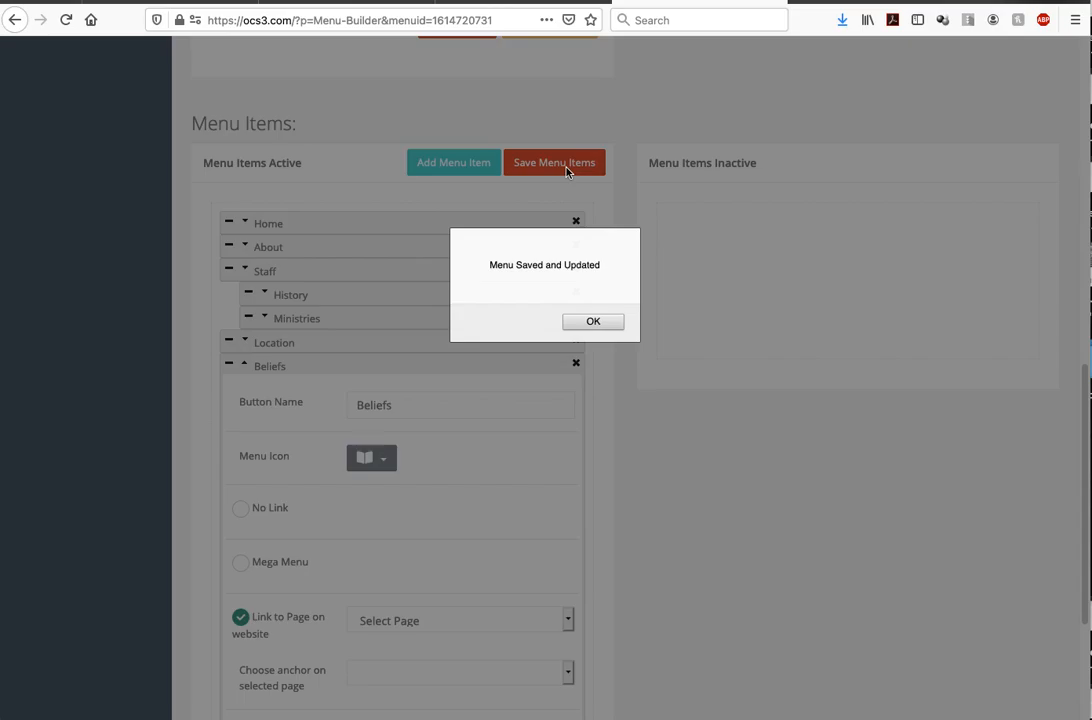
left_click(592, 320)
Reload the Home page preview and check its navigation bar, including the Staff submenu
left_click(434, 6)
left_click(66, 19)
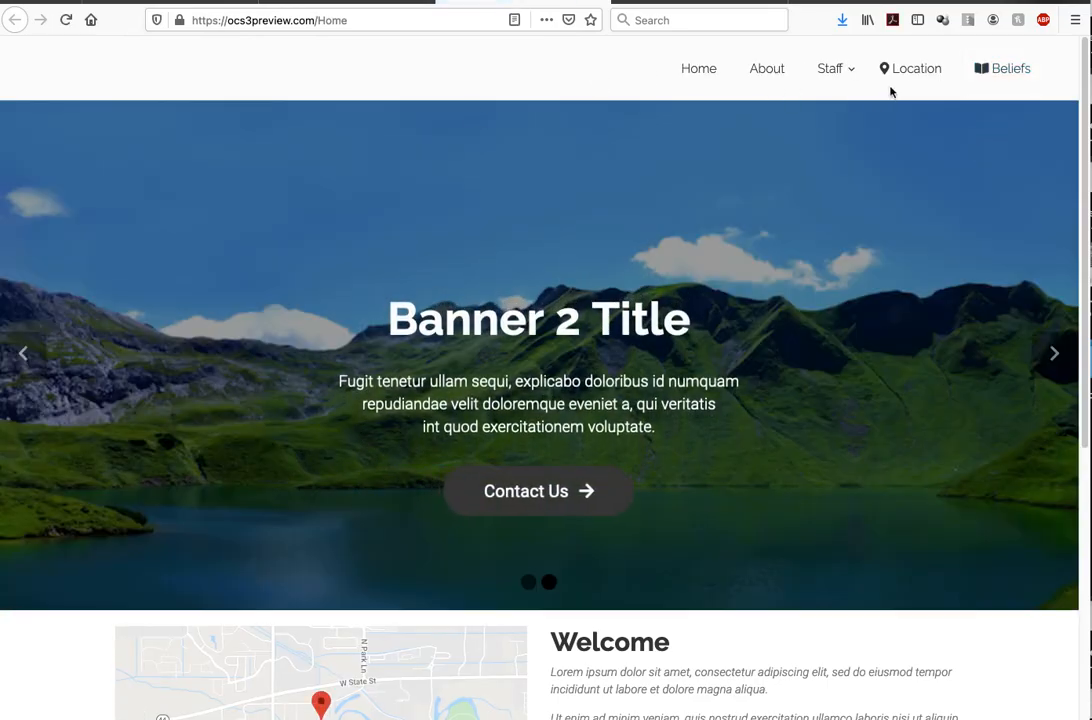
left_click(846, 68)
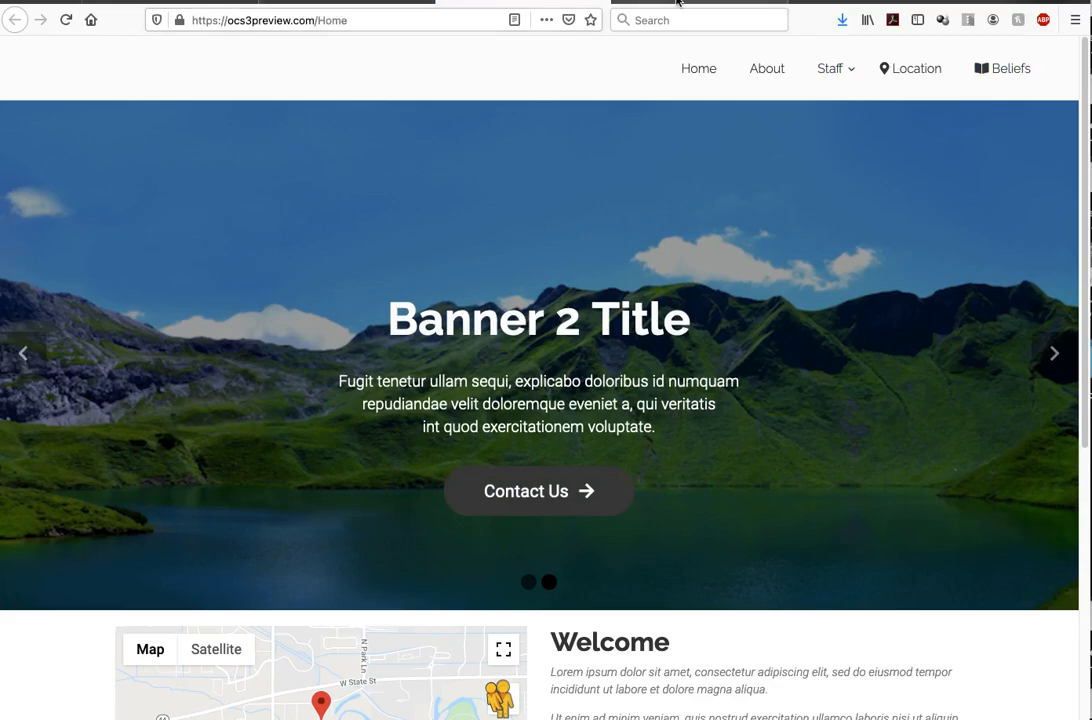
Rearrange the active menu items so Staff and History are nested under About and Ministries is a top-level item
left_click(578, 3)
left_click_drag(293, 295, 336, 295)
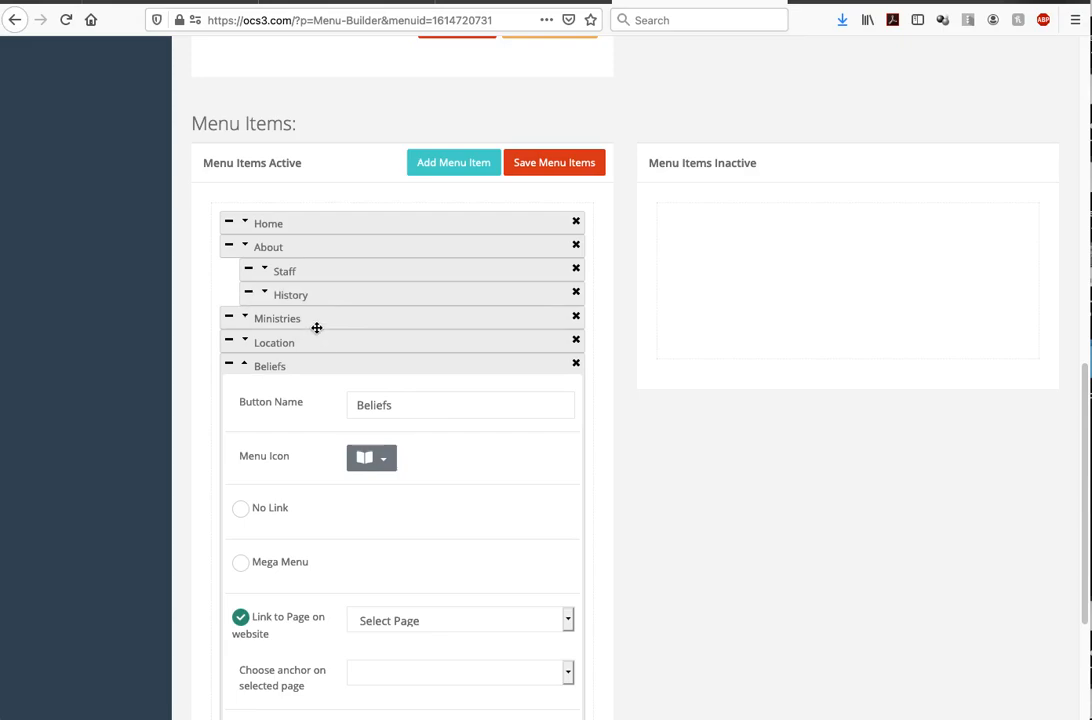
Nest Location and Ministries under Staff and Beliefs under About in the active menu items, and save the menu items
left_click_drag(317, 320, 323, 276)
left_click_drag(307, 344, 349, 297)
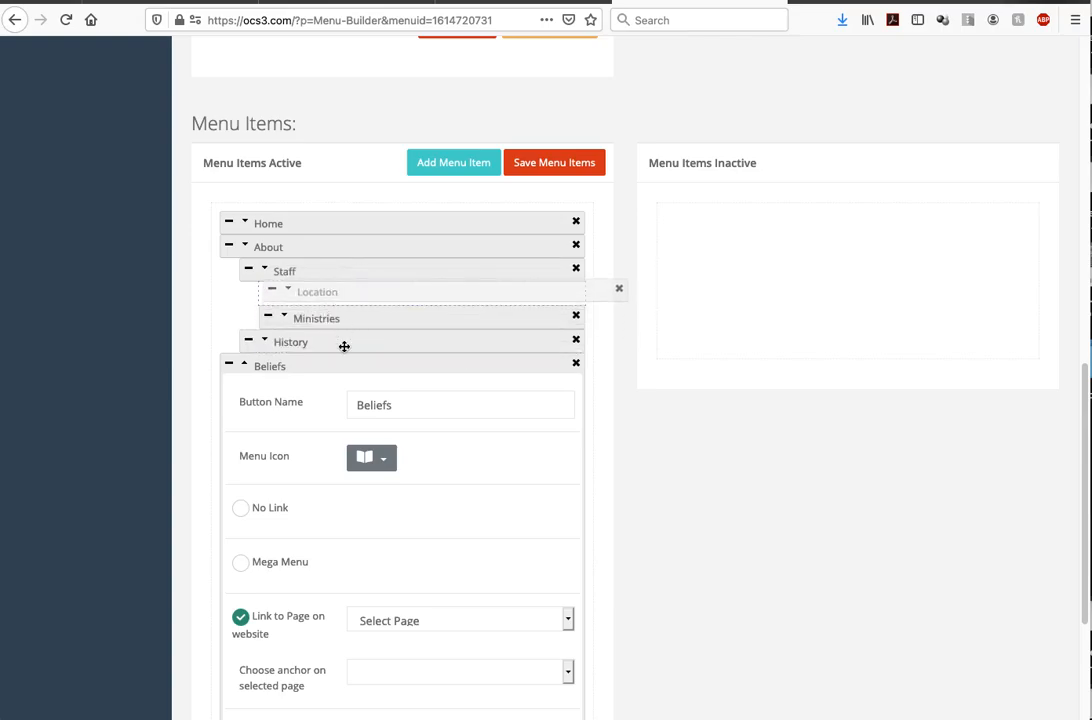
left_click_drag(293, 366, 275, 551)
left_click(266, 552)
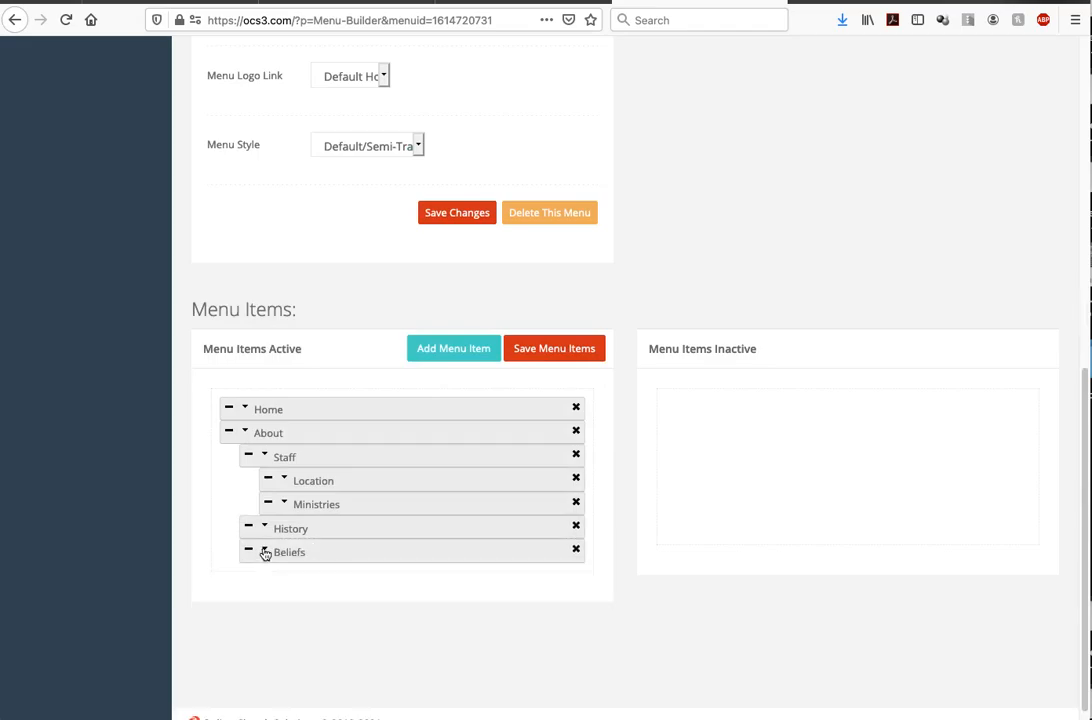
scroll(683, 541, "down", 1)
left_click(556, 332)
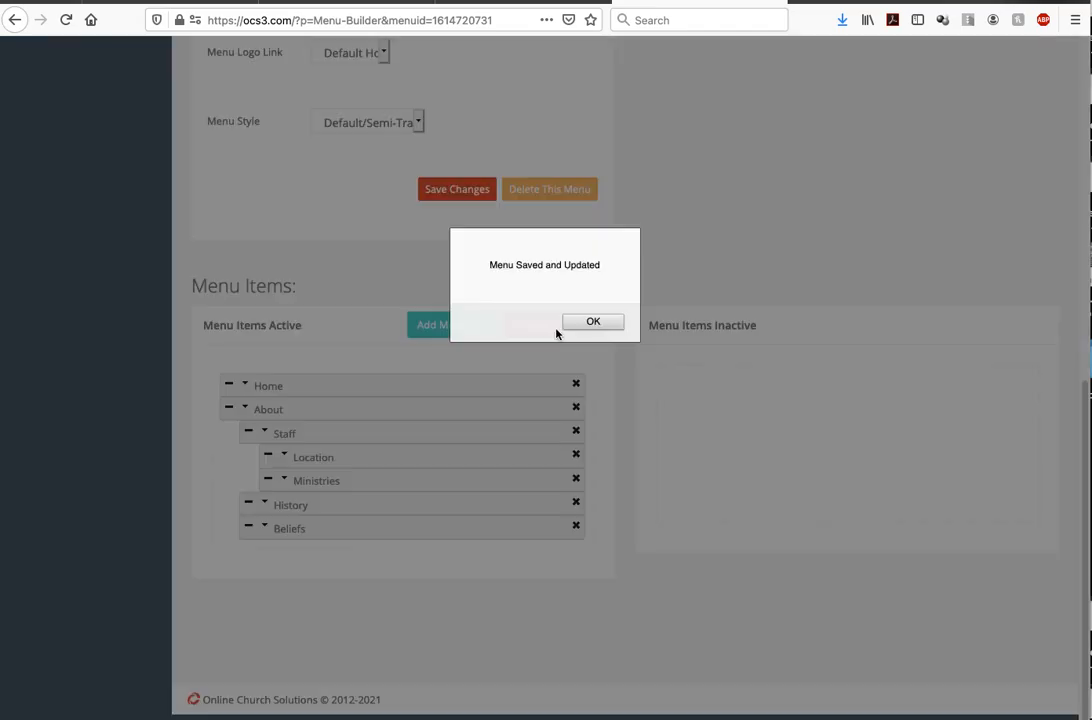
left_click(593, 322)
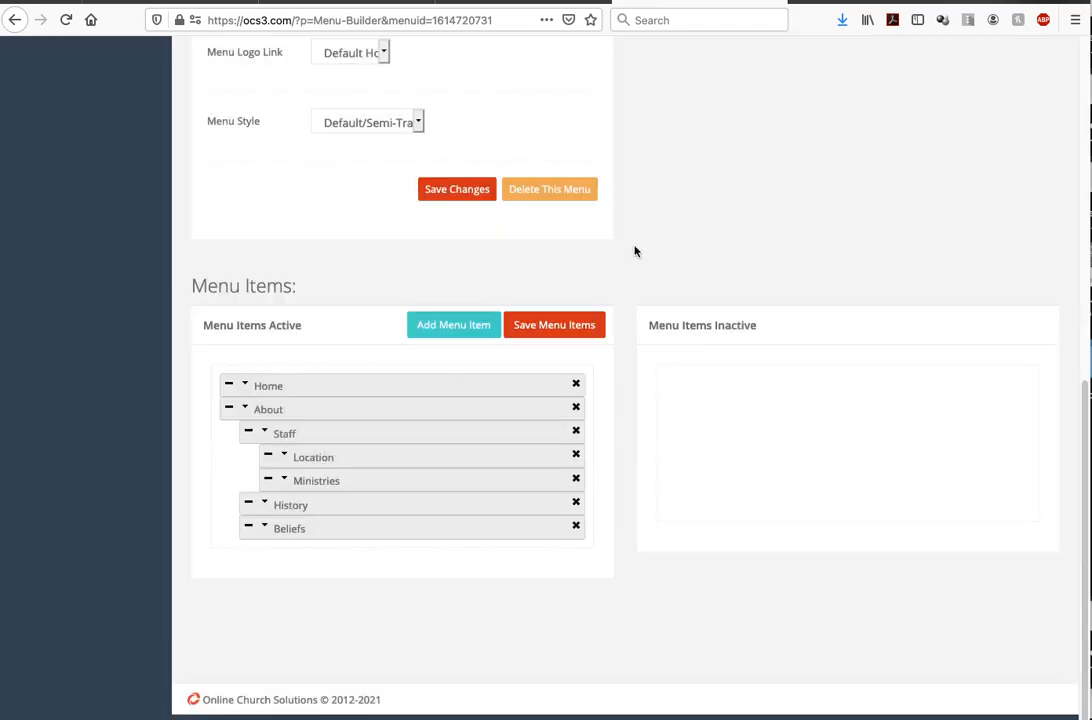
Reload the Home page preview and examine the About submenu in its navigation bar
left_click(345, 3)
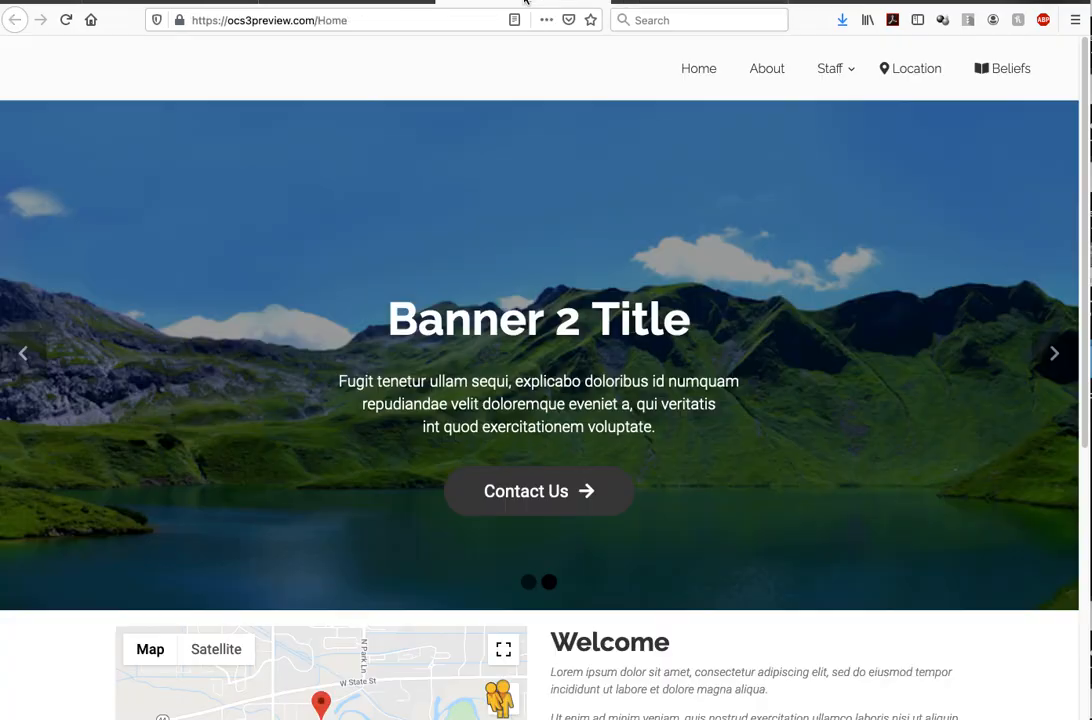
left_click(65, 20)
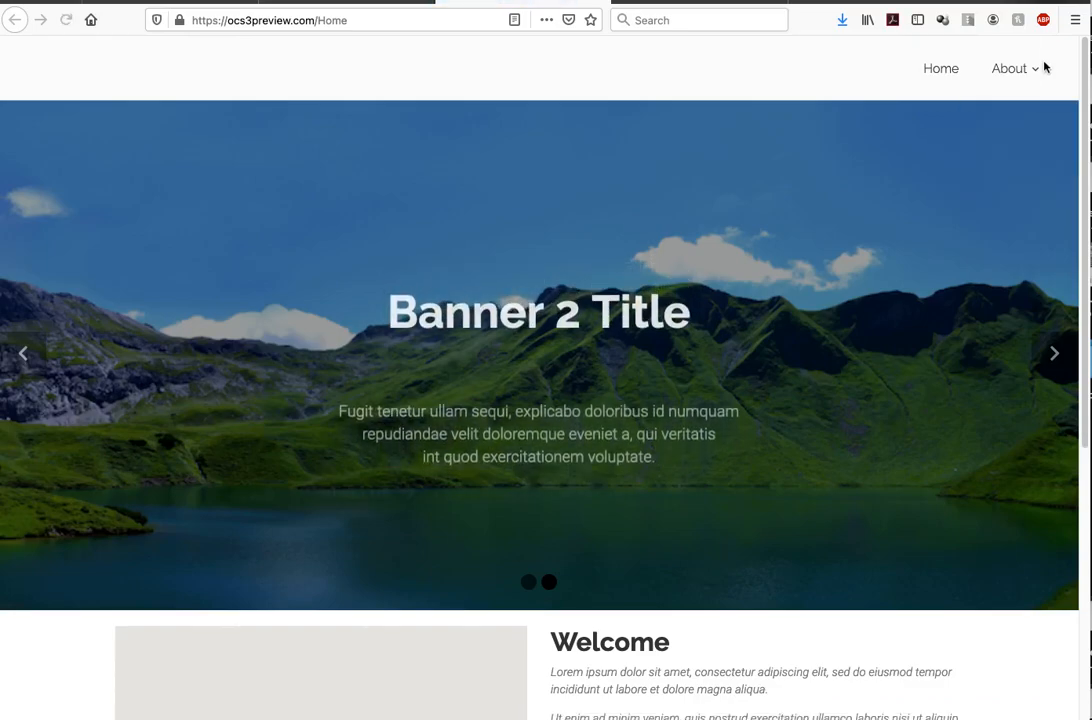
mouse_move(1021, 68)
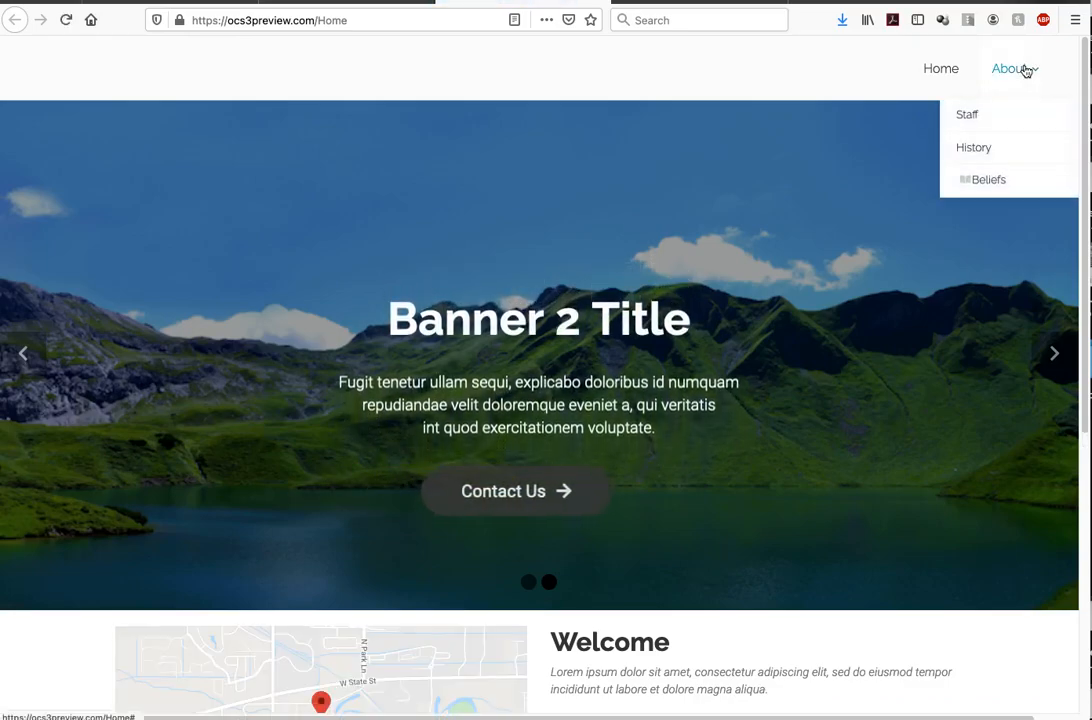
mouse_move(982, 117)
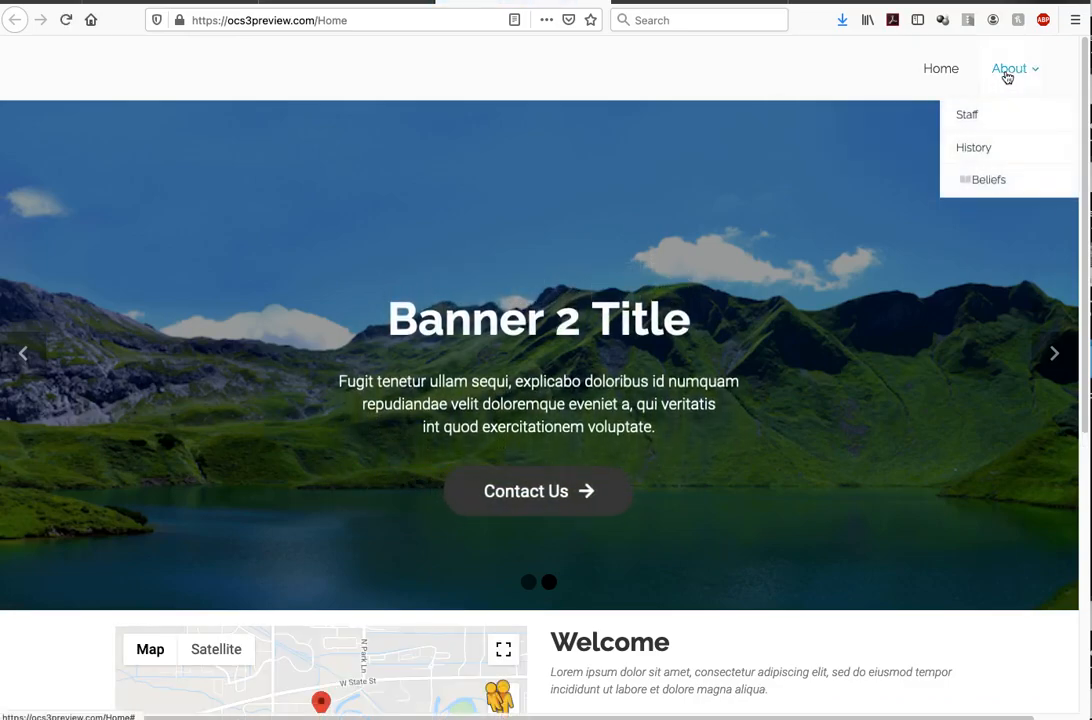
In the Menu Builder, move Staff, Location, History, Beliefs and Ministries to the inactive items, keeping Home and About active, and save the menu items
left_click(704, 2)
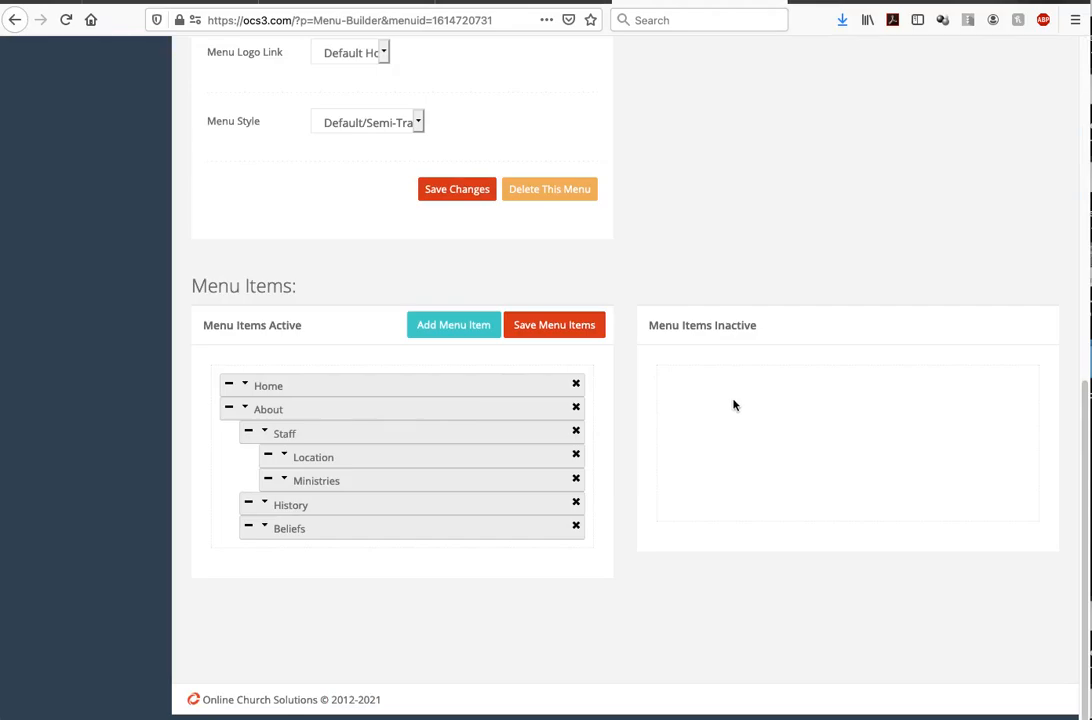
left_click(438, 408)
left_click_drag(438, 408, 770, 420)
left_click_drag(427, 463, 841, 521)
left_click_drag(514, 458, 763, 466)
left_click(577, 355)
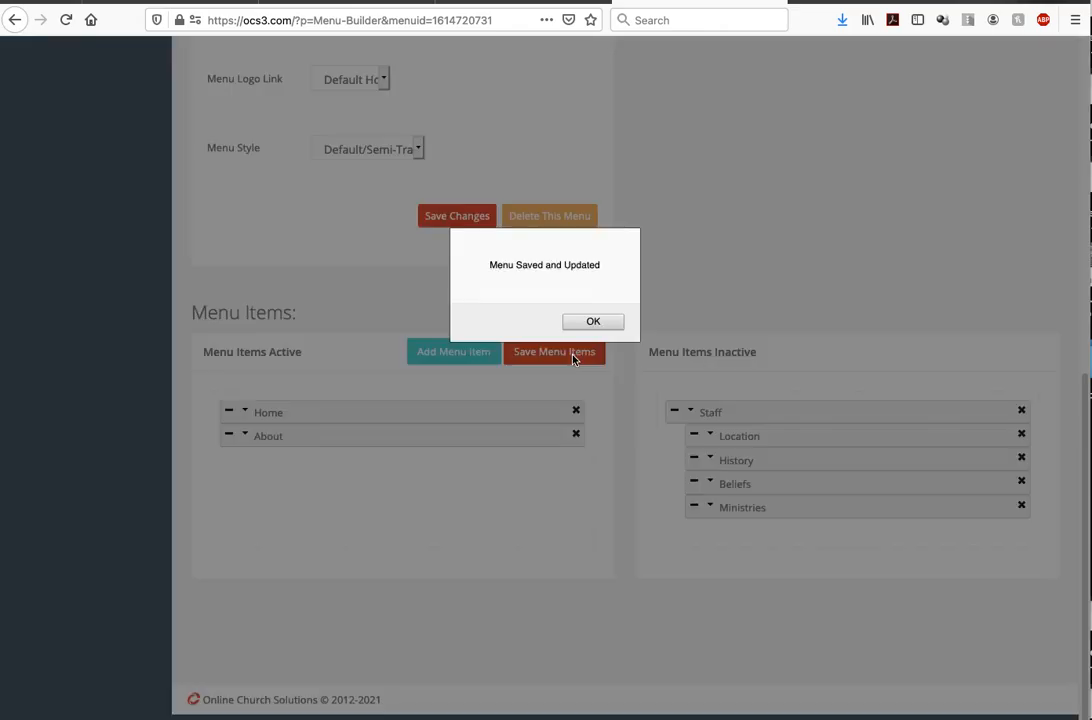
left_click(593, 322)
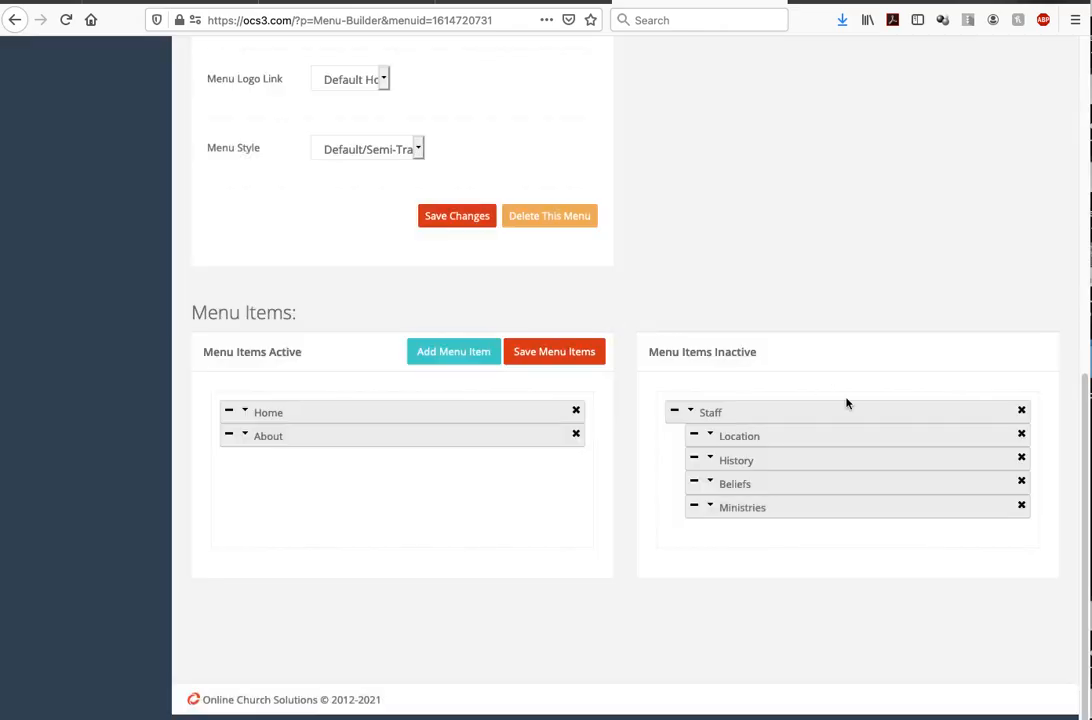
Set the About menu item to Mega Menu and collapse its settings
left_click(245, 436)
scroll(610, 522, "down", 1)
scroll(609, 519, "down", 3)
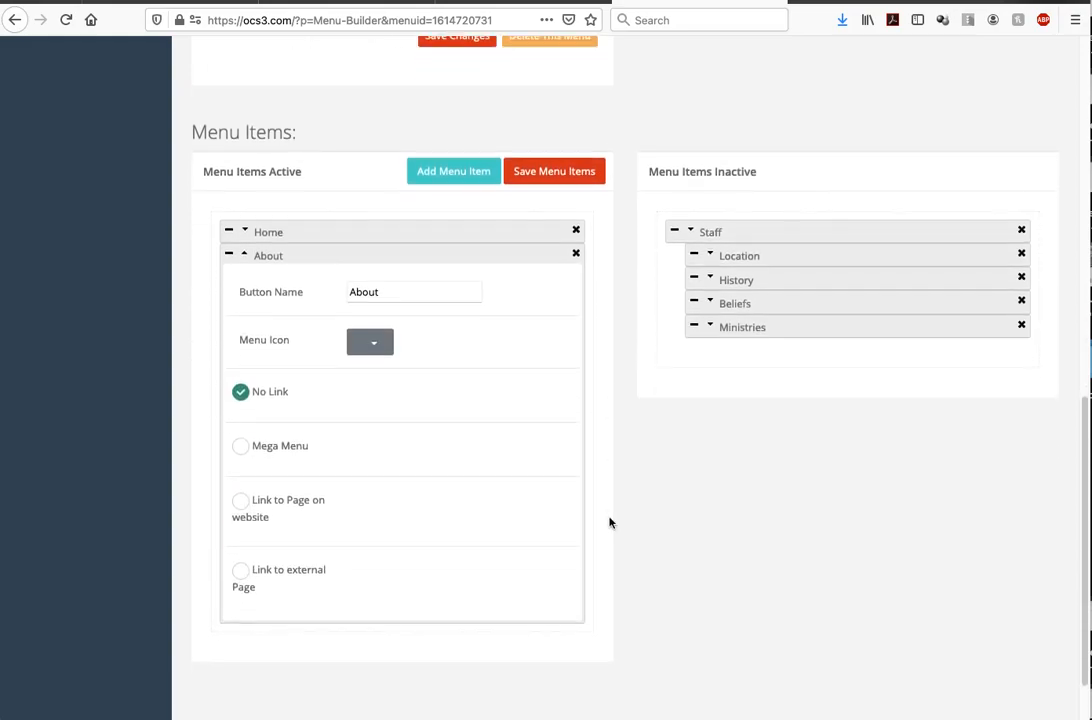
left_click(241, 432)
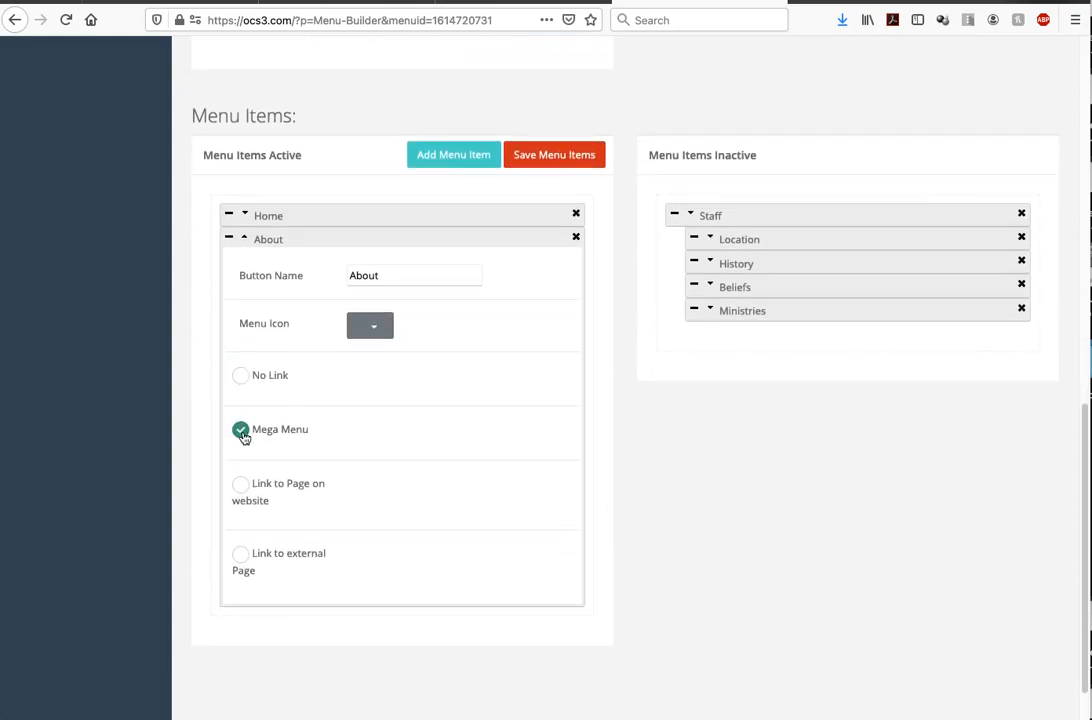
left_click(240, 239)
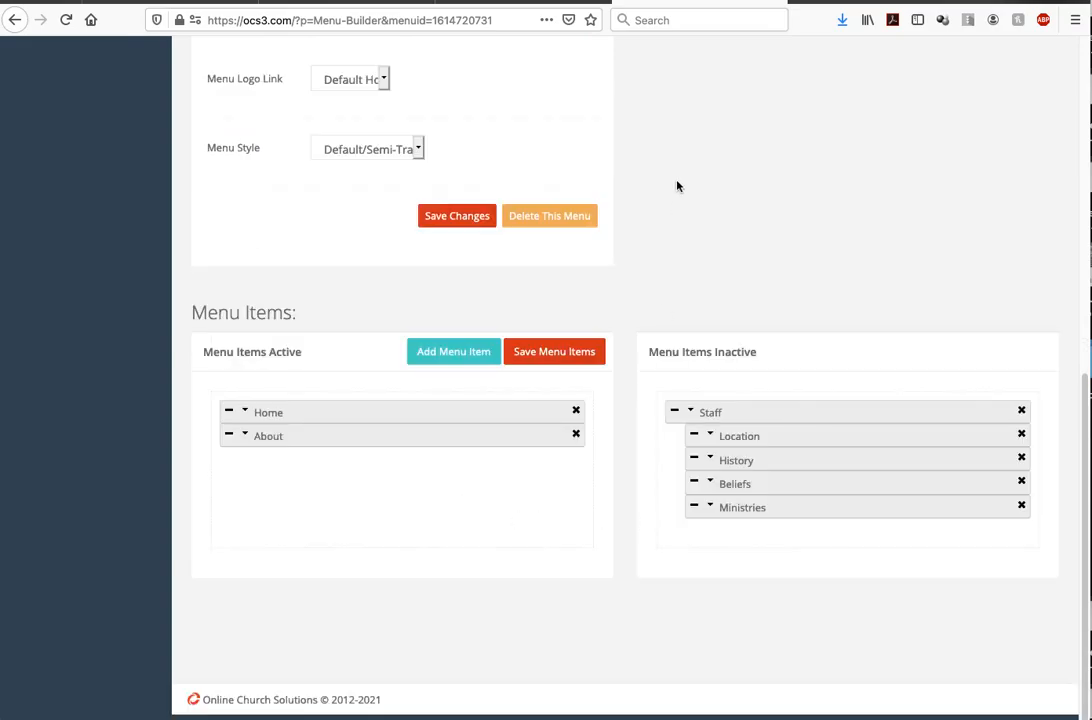
Inspect the existing About dropdown on the Home page preview without reloading it
left_click(513, 1)
mouse_move(1021, 80)
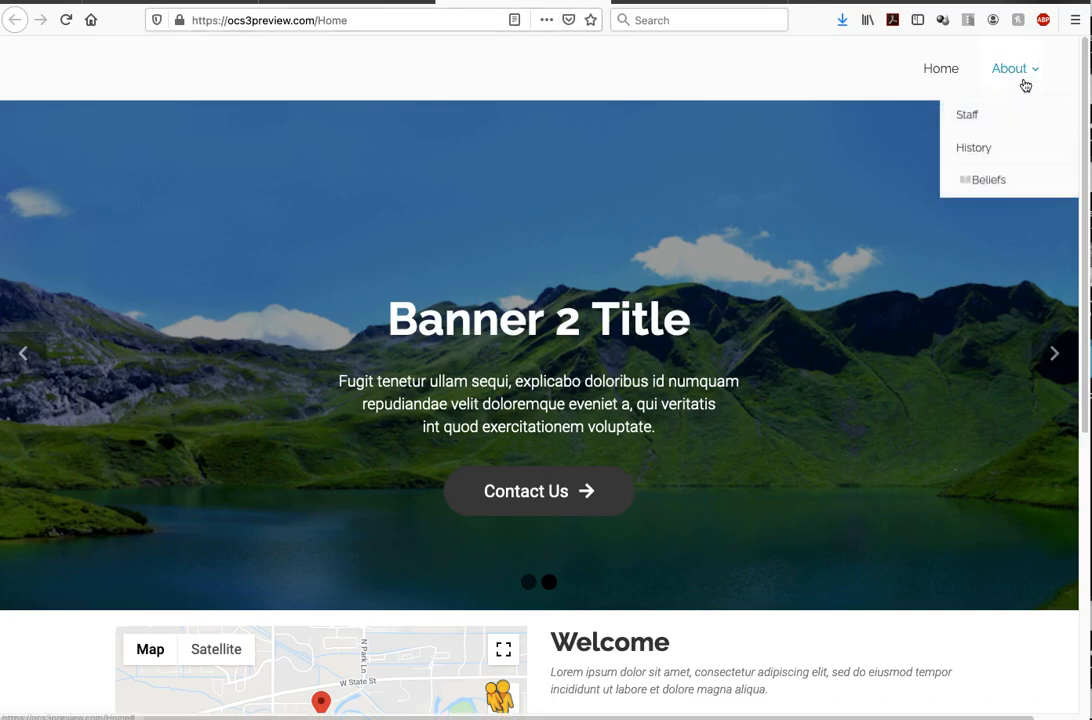
mouse_move(1000, 120)
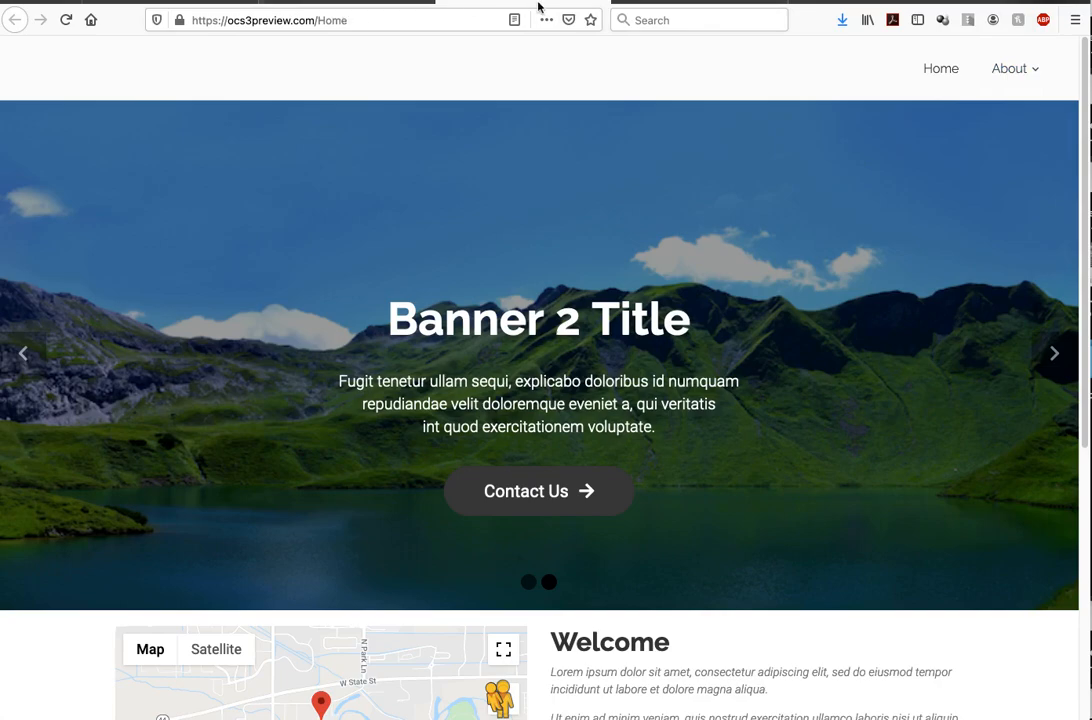
Reactivate all inactive items, placing History at top level after Home and nesting Staff, Ministries, Location and Beliefs directly under About
left_click(661, 3)
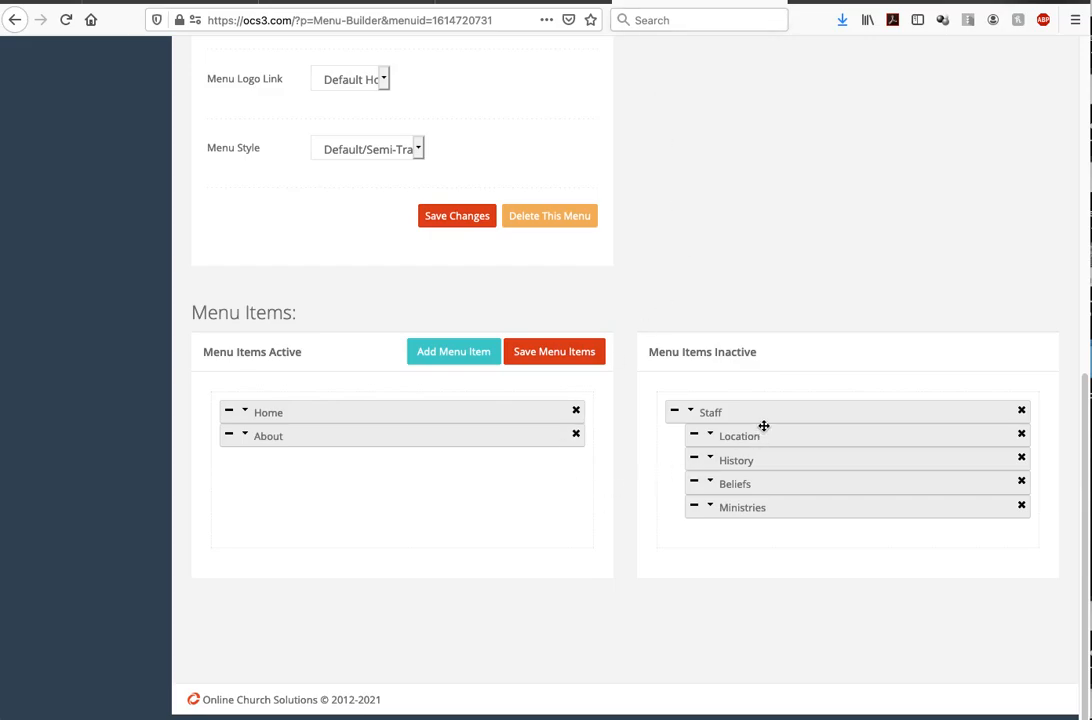
left_click_drag(769, 414, 232, 481)
left_click_drag(305, 487, 264, 452)
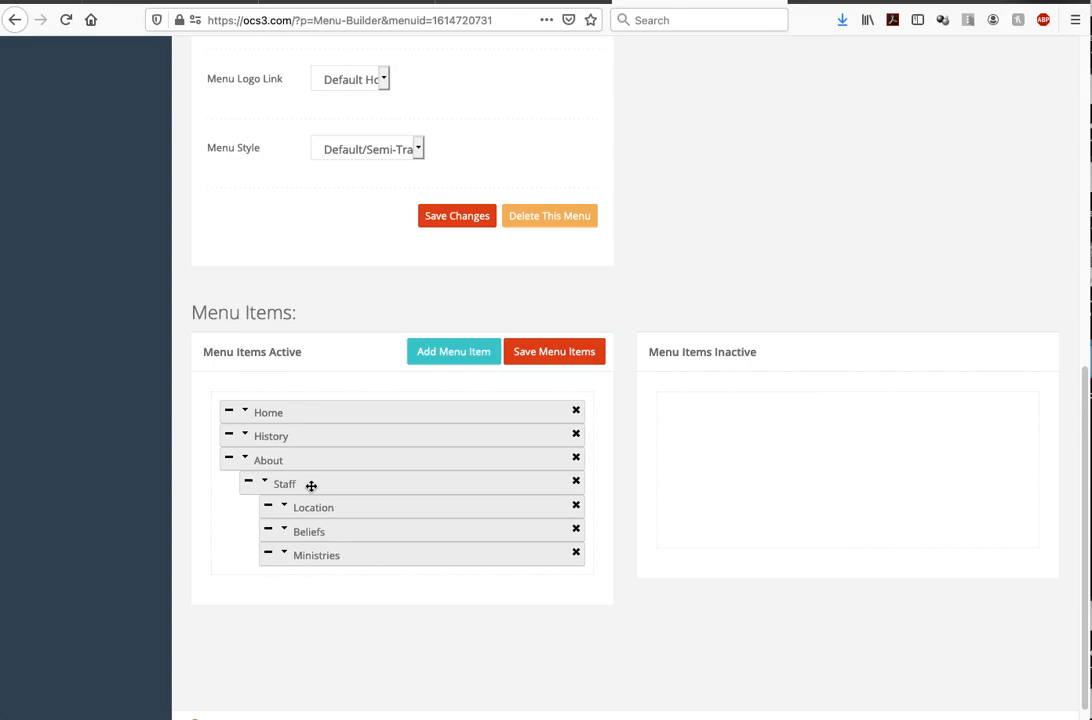
left_click_drag(311, 500, 272, 456)
left_click_drag(311, 532, 270, 456)
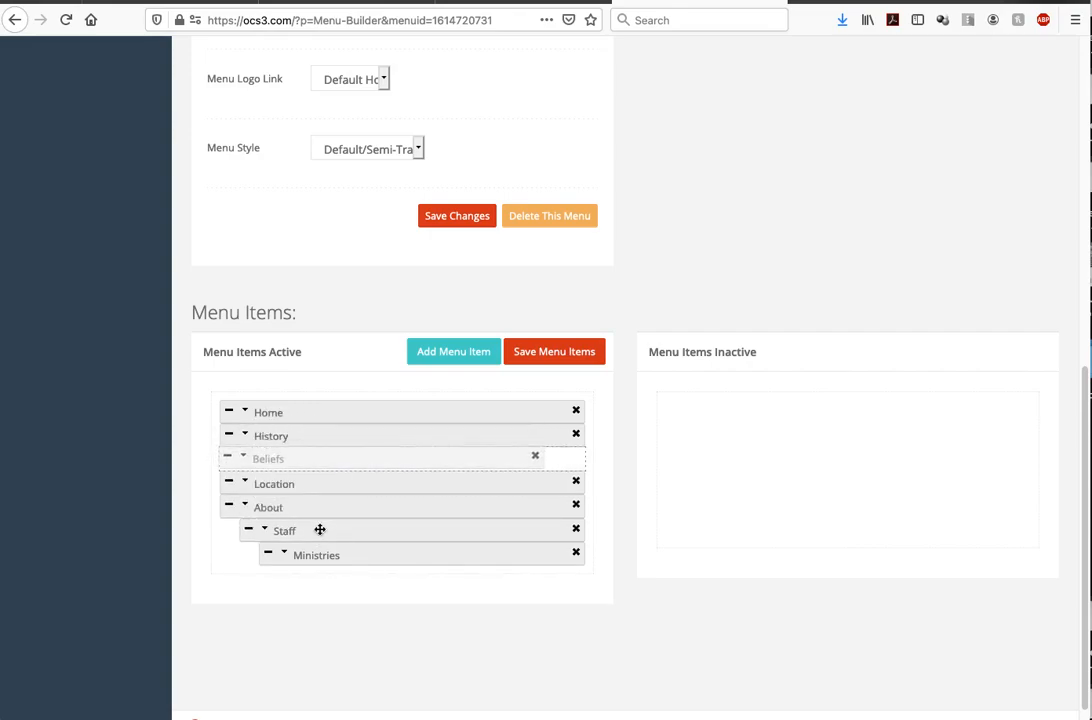
mouse_move(325, 562)
left_mouse_down()
mouse_move(300, 511)
mouse_move(311, 550)
left_mouse_up()
left_click_drag(288, 483, 318, 560)
left_click_drag(288, 461, 305, 556)
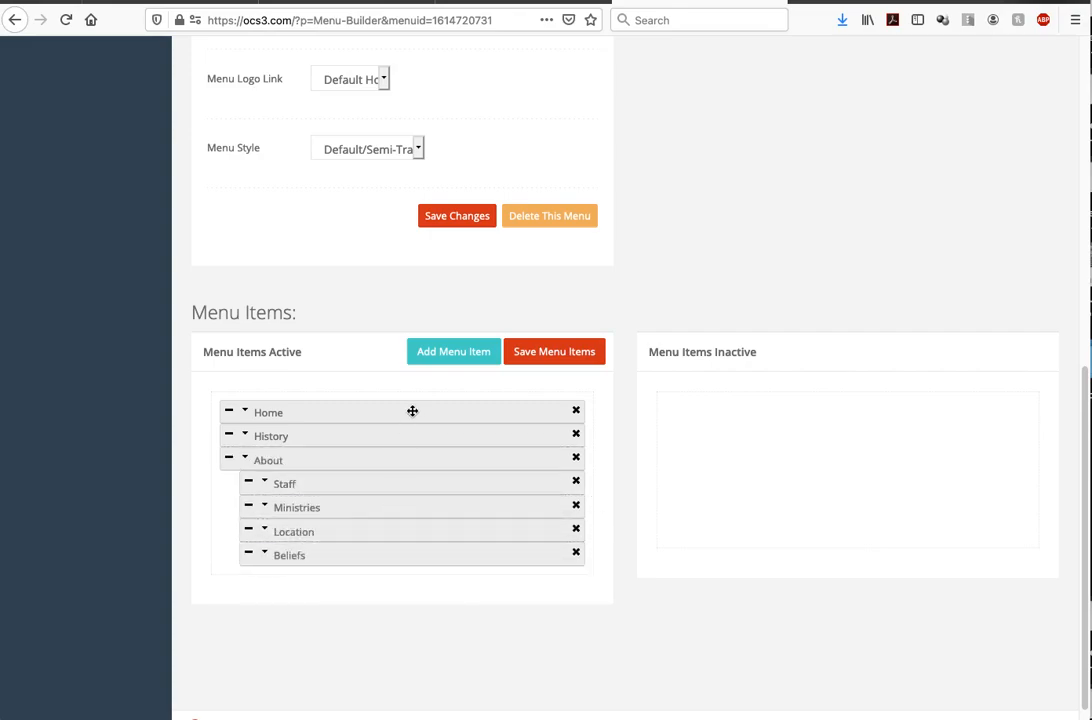
Add a top-level menu item named Sample 1, leaving it set to No Link
left_click(448, 360)
left_click(439, 613)
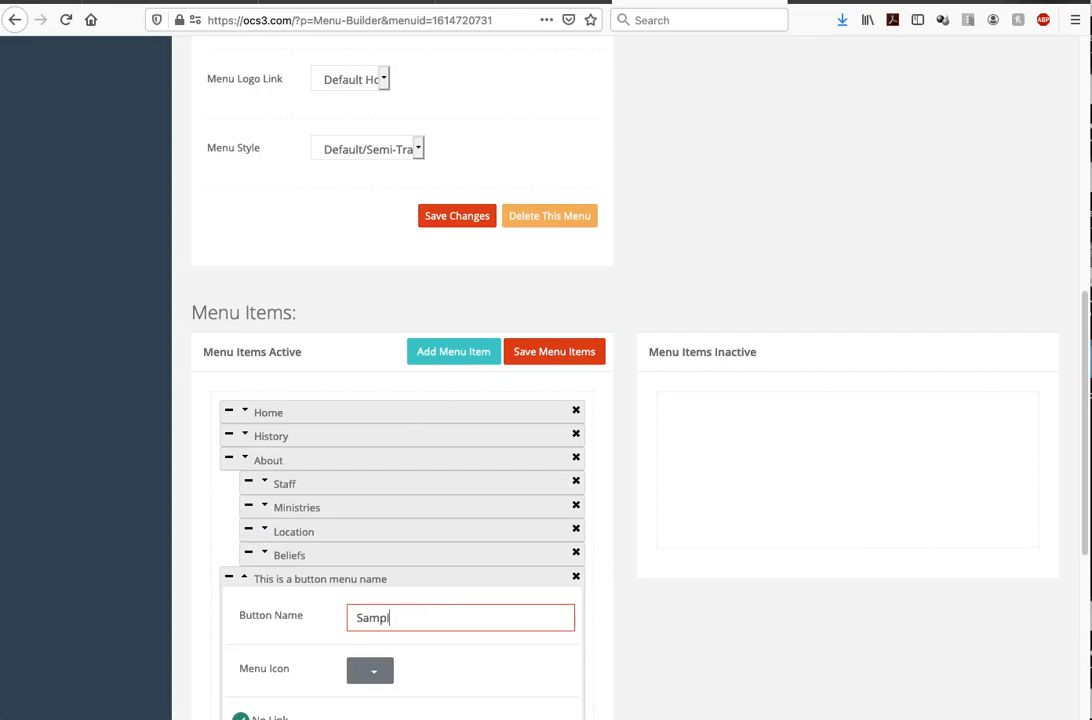
scroll(502, 656, "down", 5)
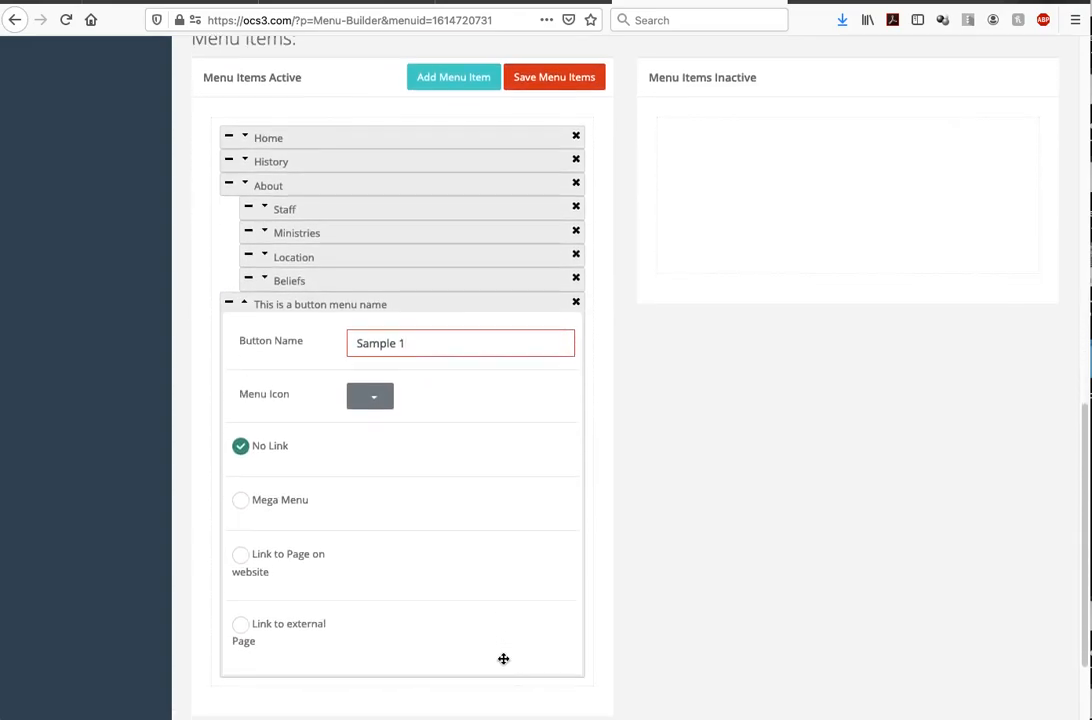
scroll(440, 510, "up", 2)
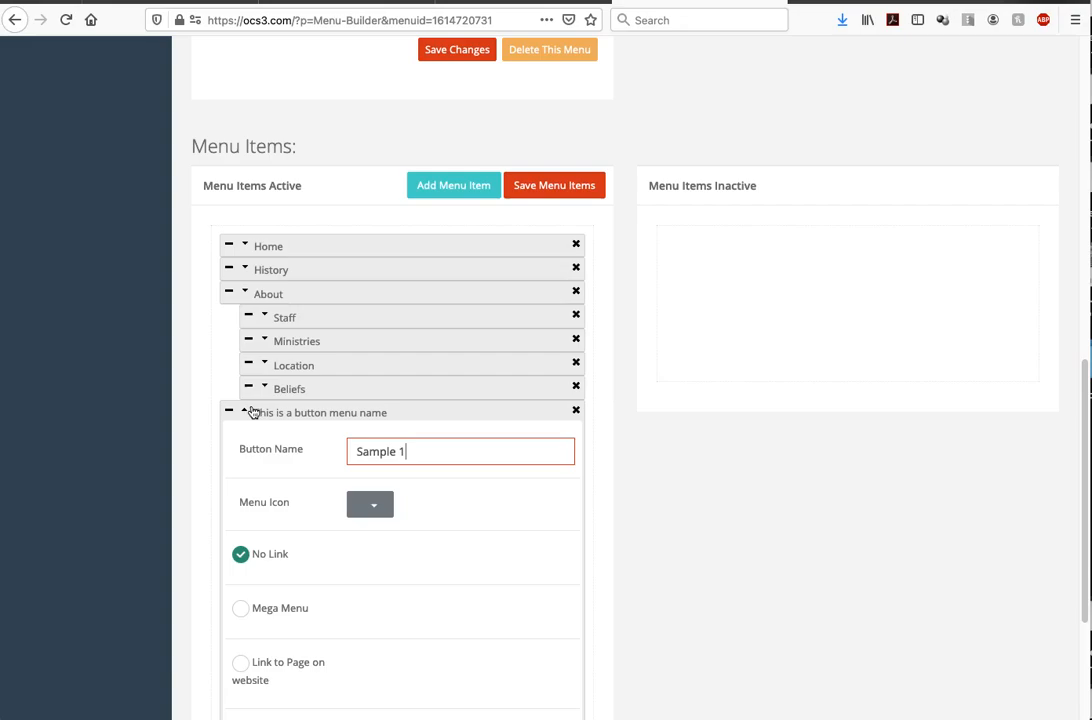
Add another top-level menu item named Sample 2 with No Link, and save the menu items
left_click(473, 214)
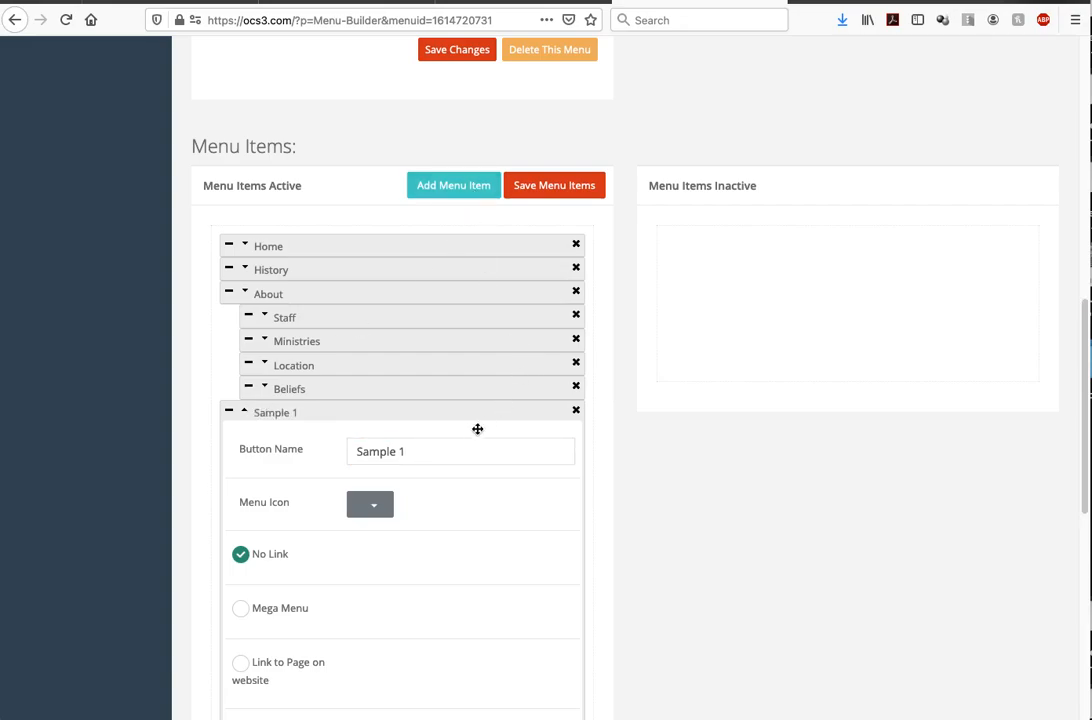
left_click(246, 414)
left_click(392, 474)
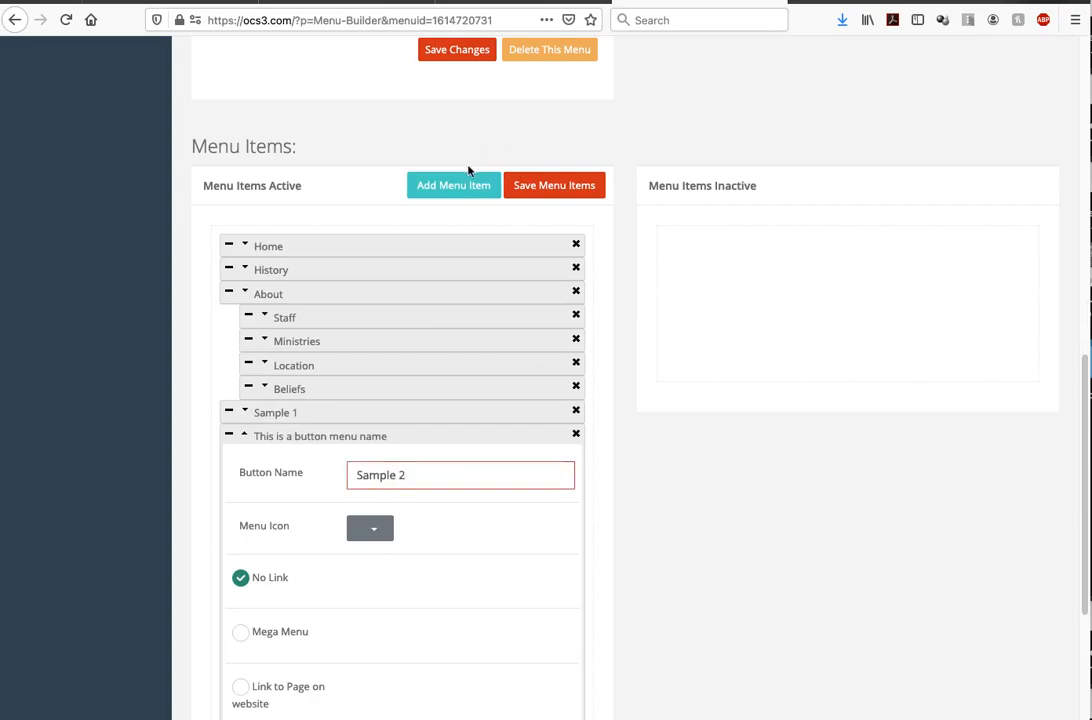
left_click(548, 185)
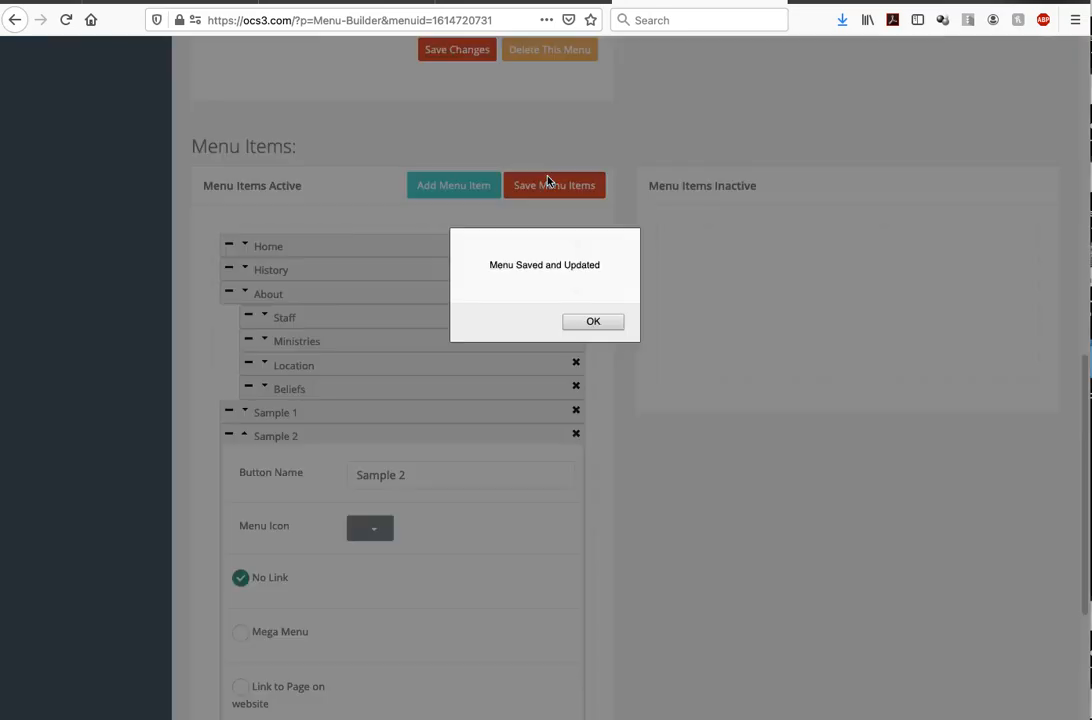
left_click(594, 322)
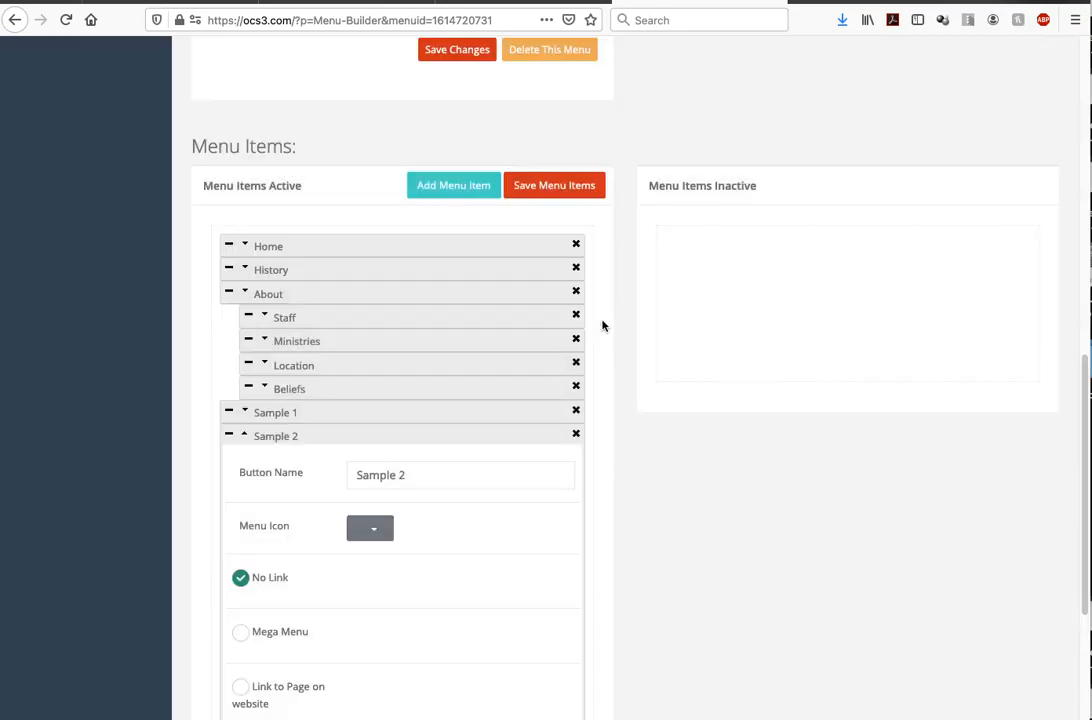
left_click(245, 438)
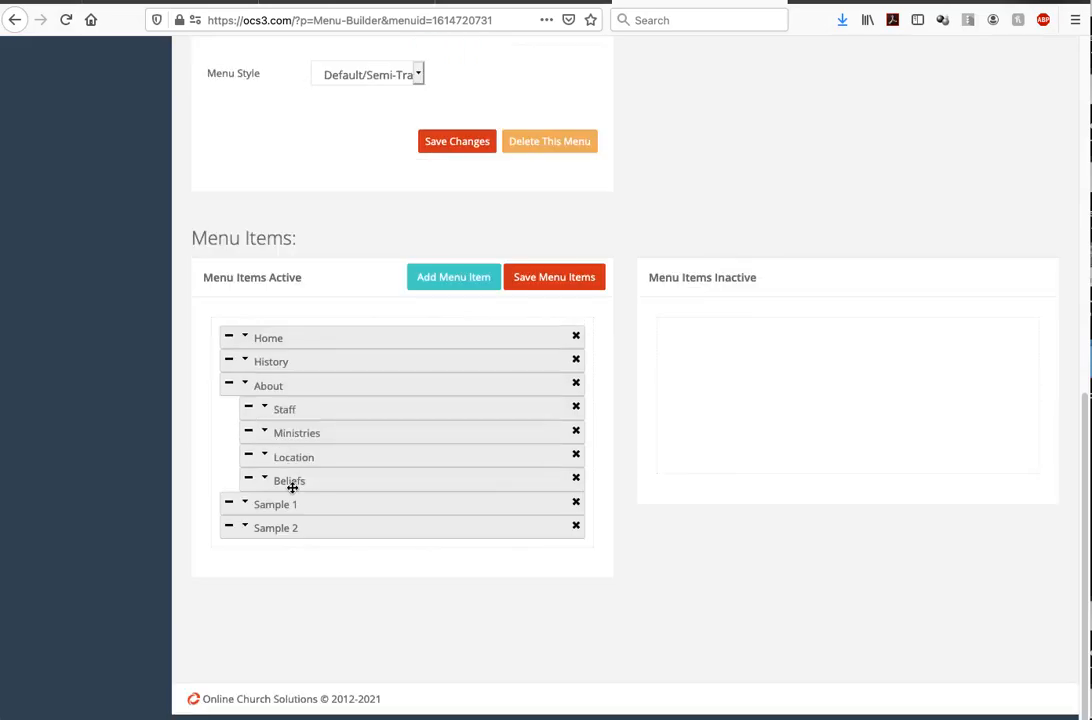
Nest Sample 1 and Sample 2 under Staff and review the link settings of the About and Staff items
left_click_drag(279, 510, 317, 468)
left_click(245, 409)
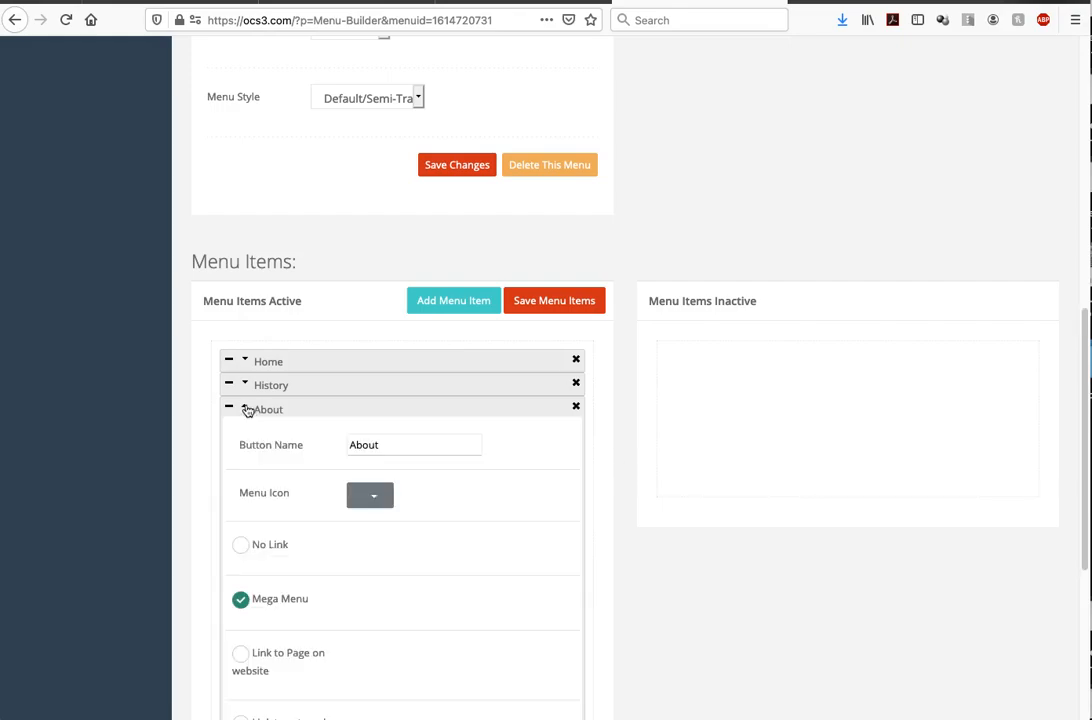
left_click(245, 409)
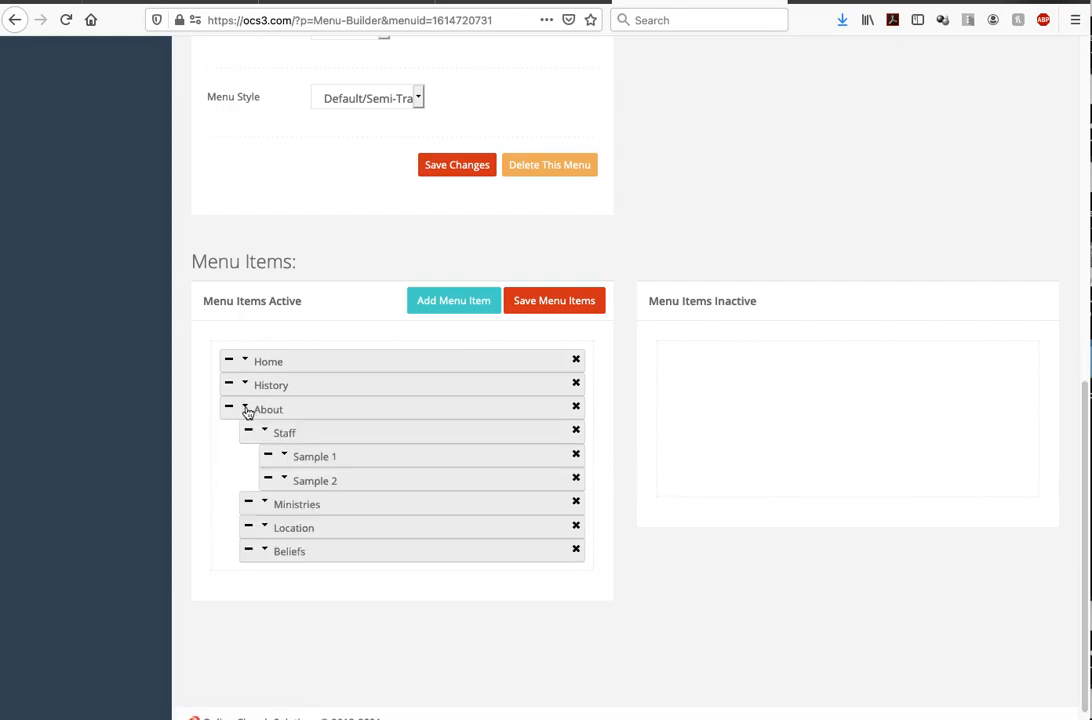
left_click(264, 431)
scroll(268, 434, "down", 1)
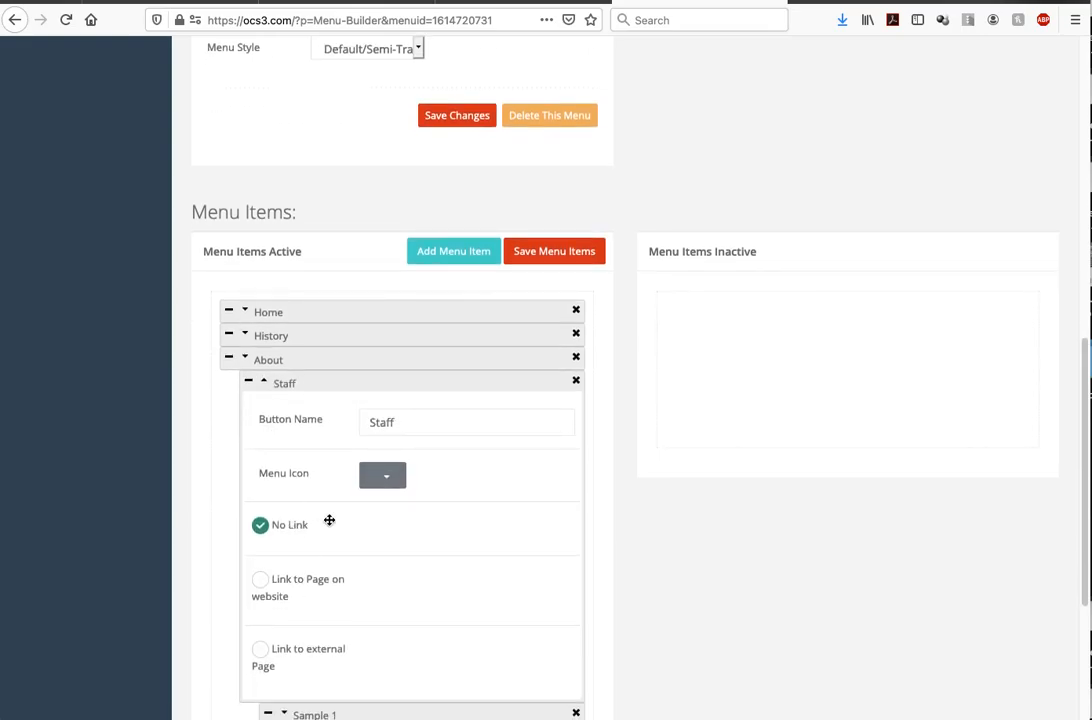
left_click(264, 382)
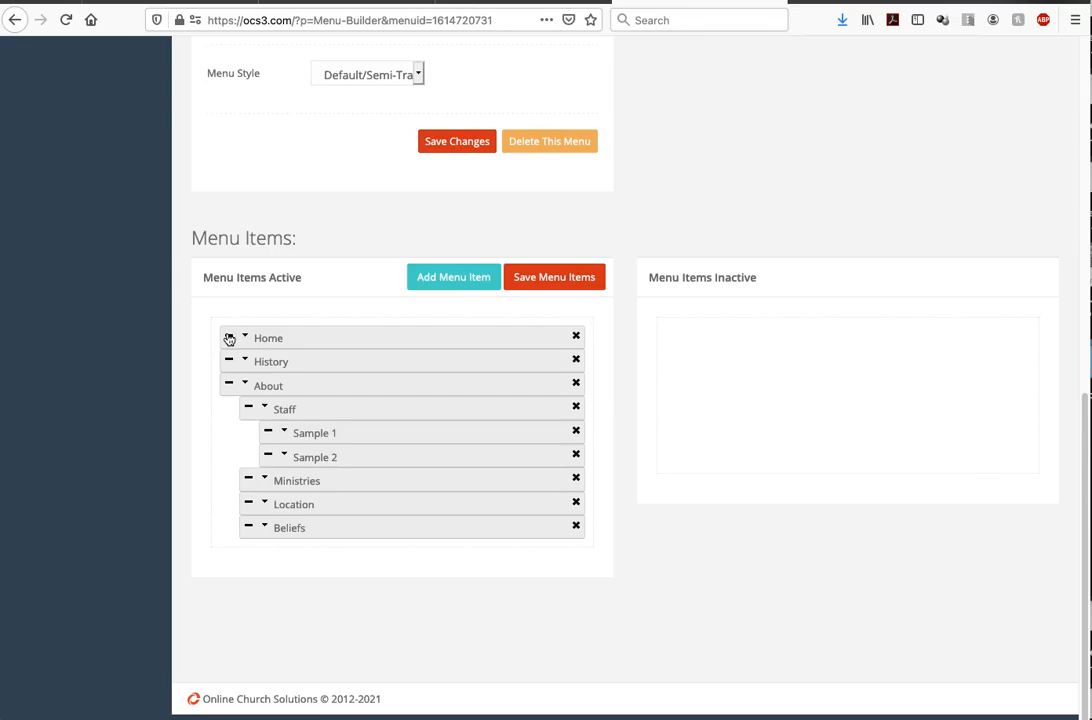
Save the menu items and reload the Home page preview
left_click(537, 287)
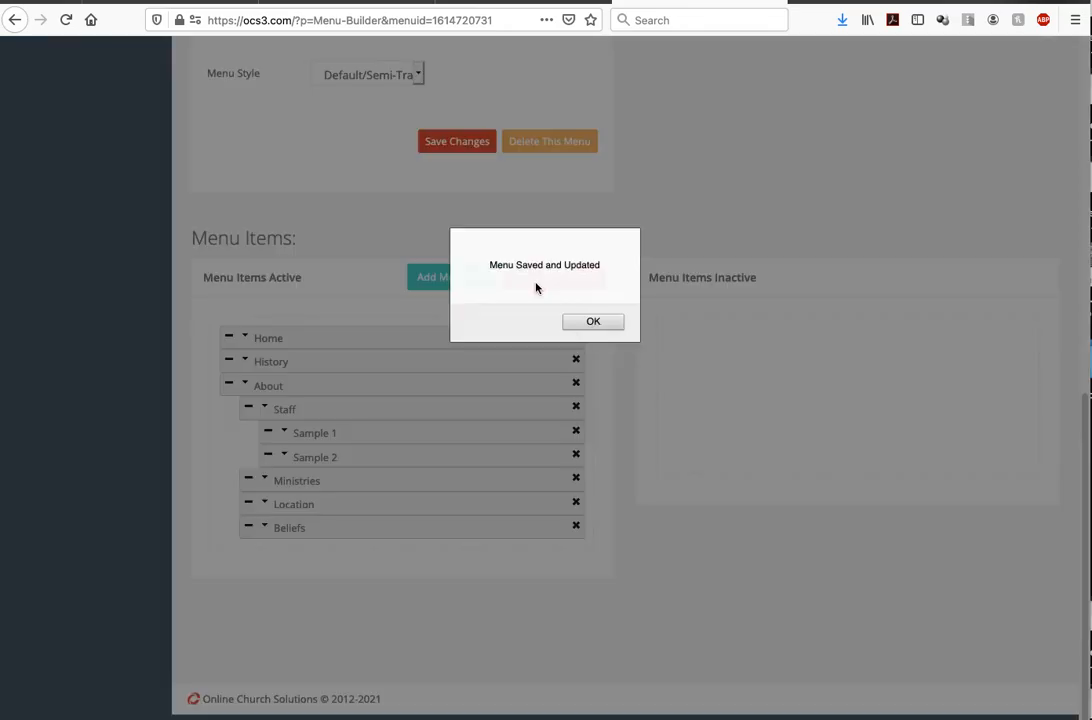
left_click(604, 328)
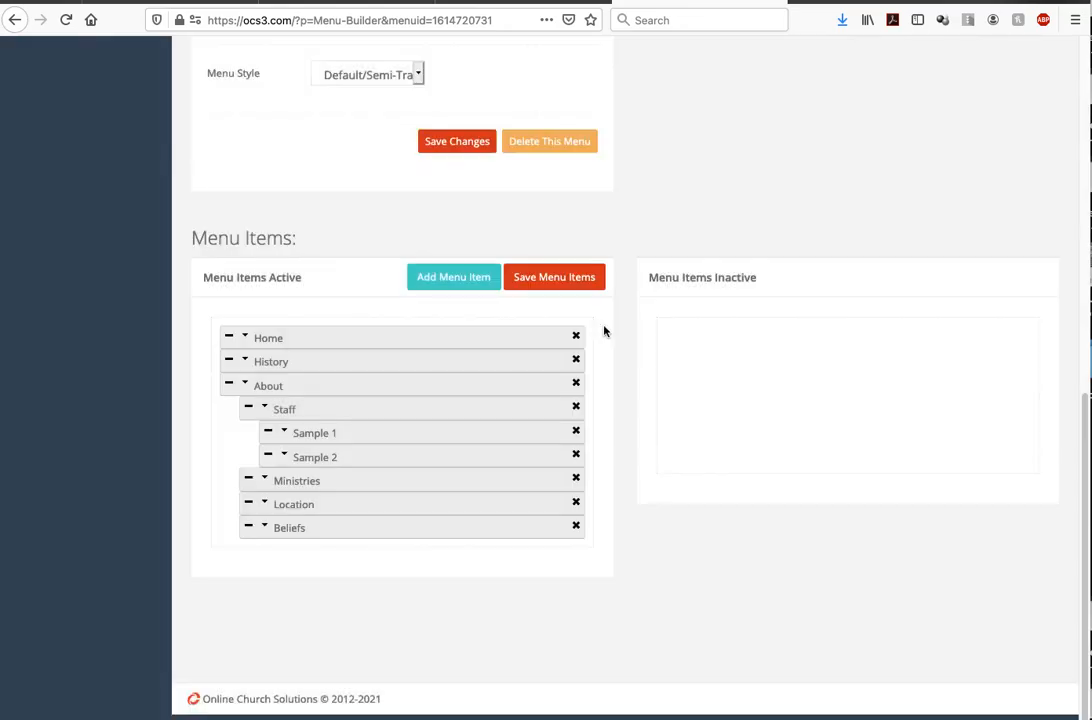
left_click(512, 7)
left_click(62, 20)
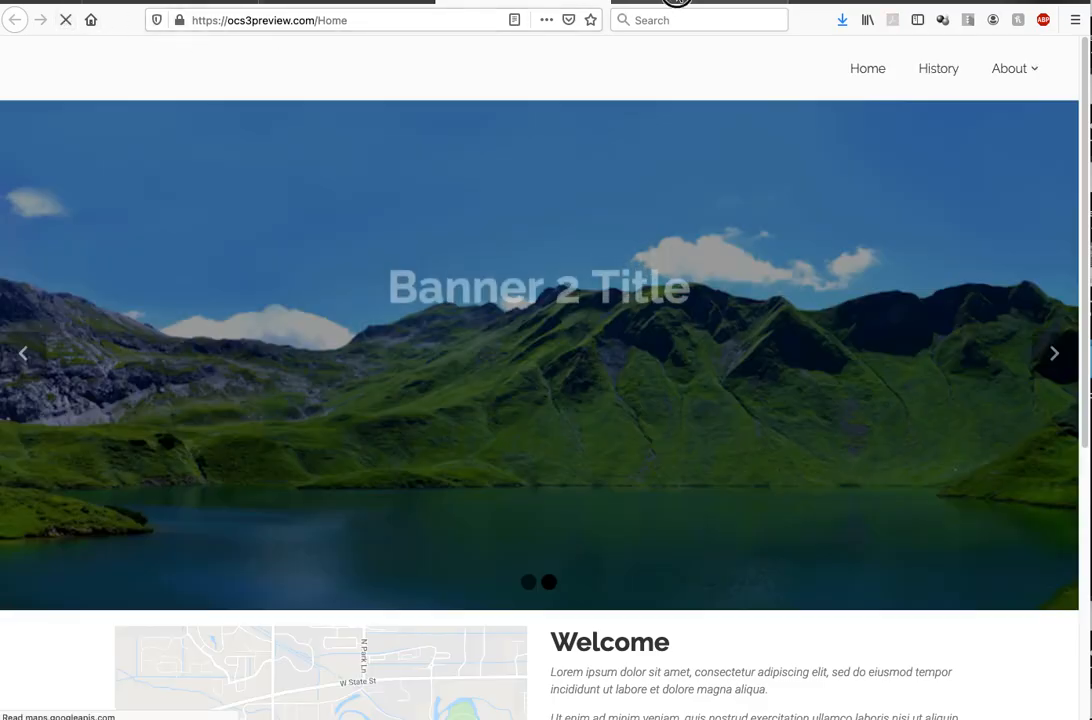
Compare the item hierarchy in the Menu Builder with the About mega menu on the Home page preview
left_click(678, 3)
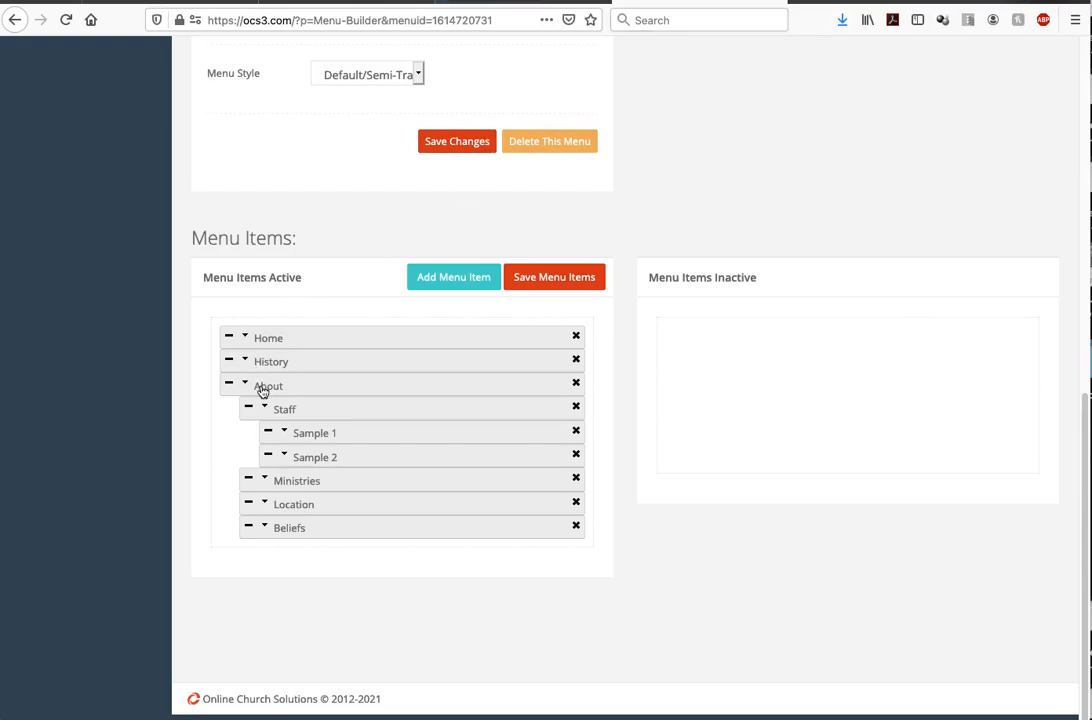
left_click(535, 3)
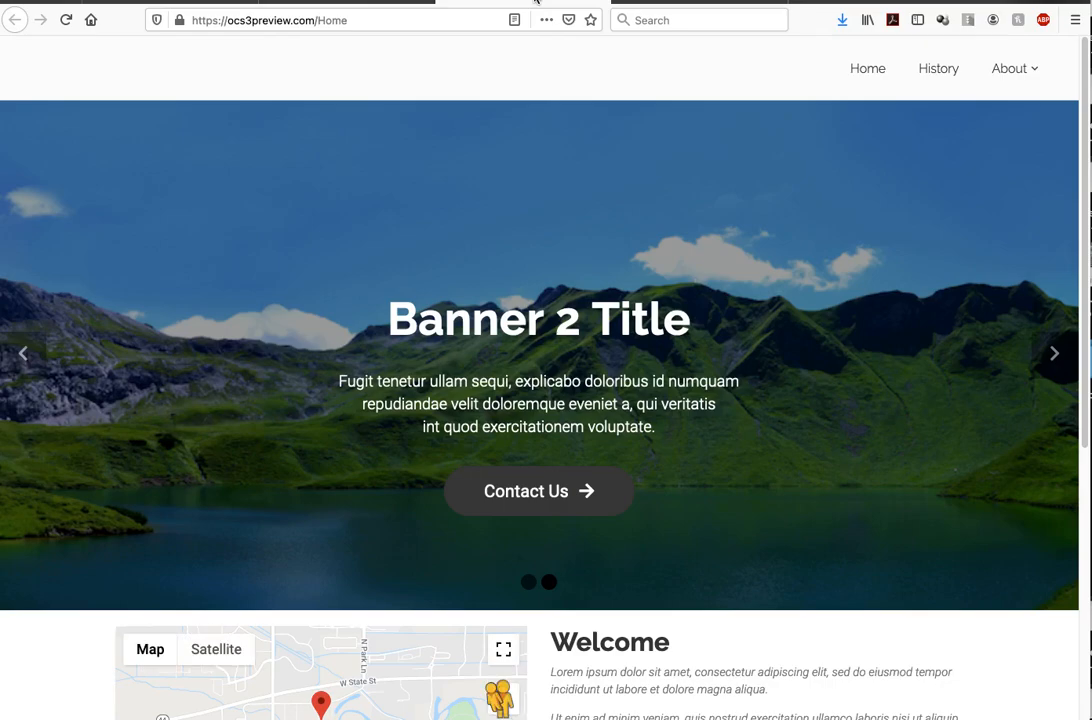
mouse_move(1013, 72)
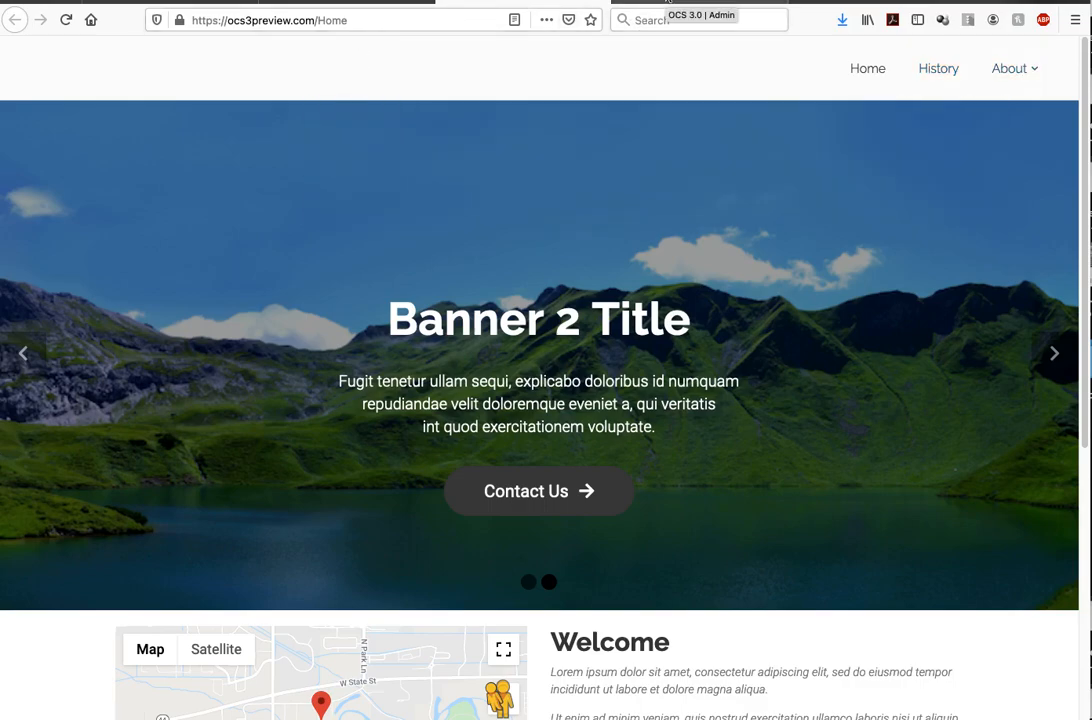
Nest Location and Beliefs under Ministries in the active menu items and save the menu items
left_click(667, 3)
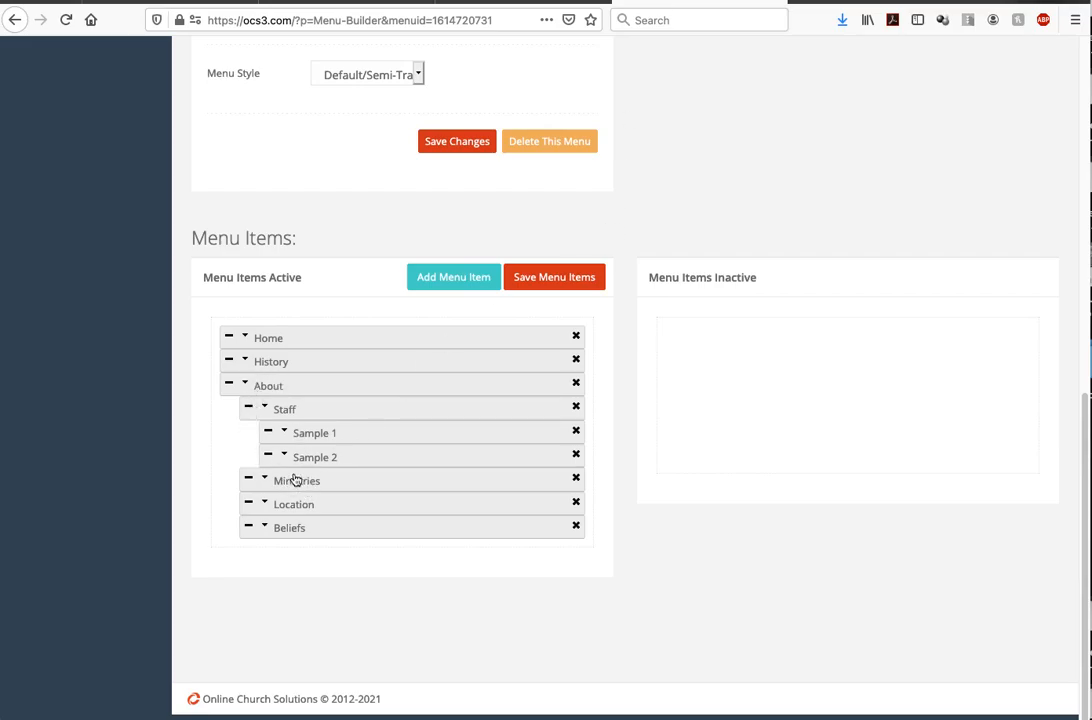
left_click_drag(288, 502, 324, 551)
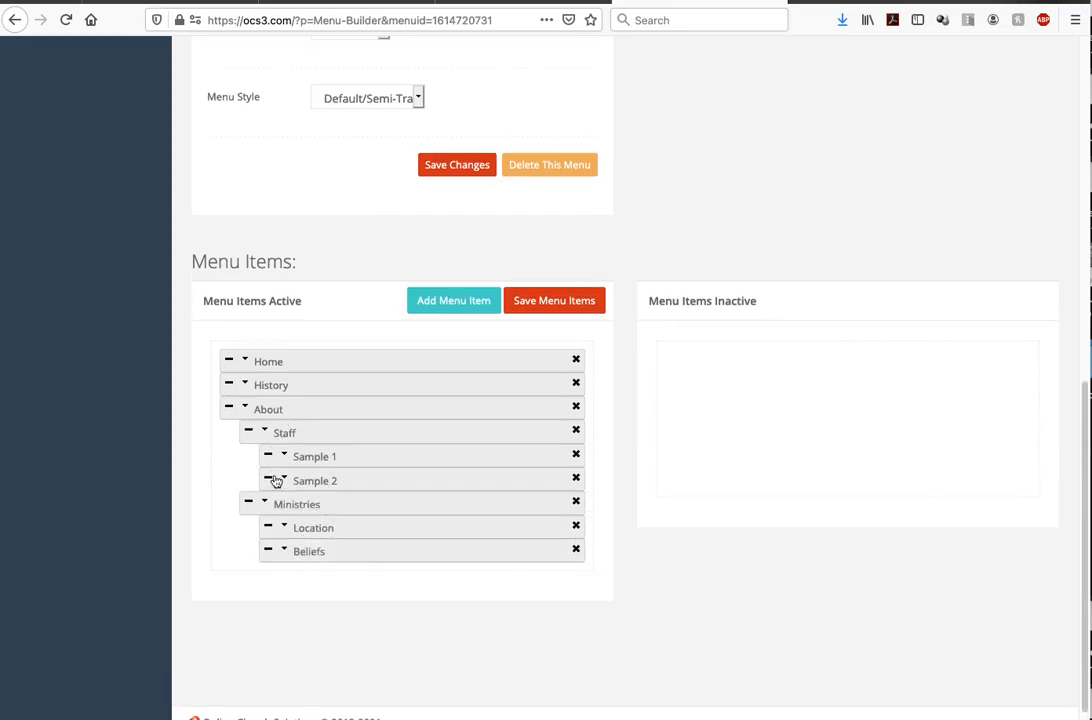
left_click(535, 307)
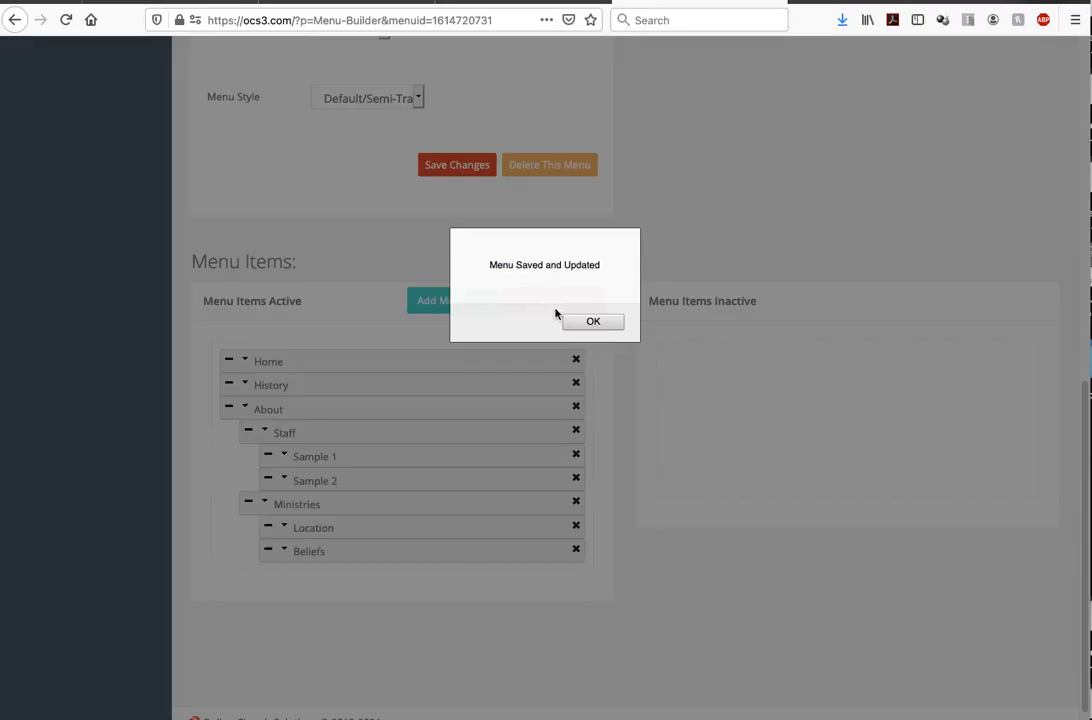
left_click(586, 322)
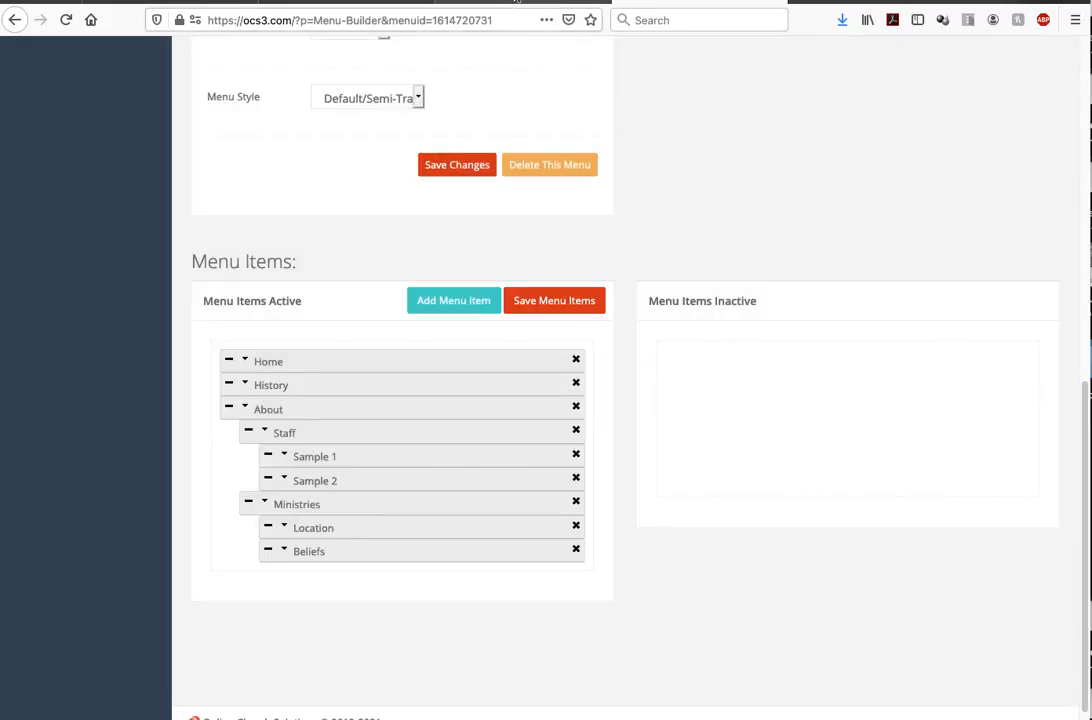
Reload the Home page preview to check the updated About menu
left_click(518, 3)
left_click(67, 19)
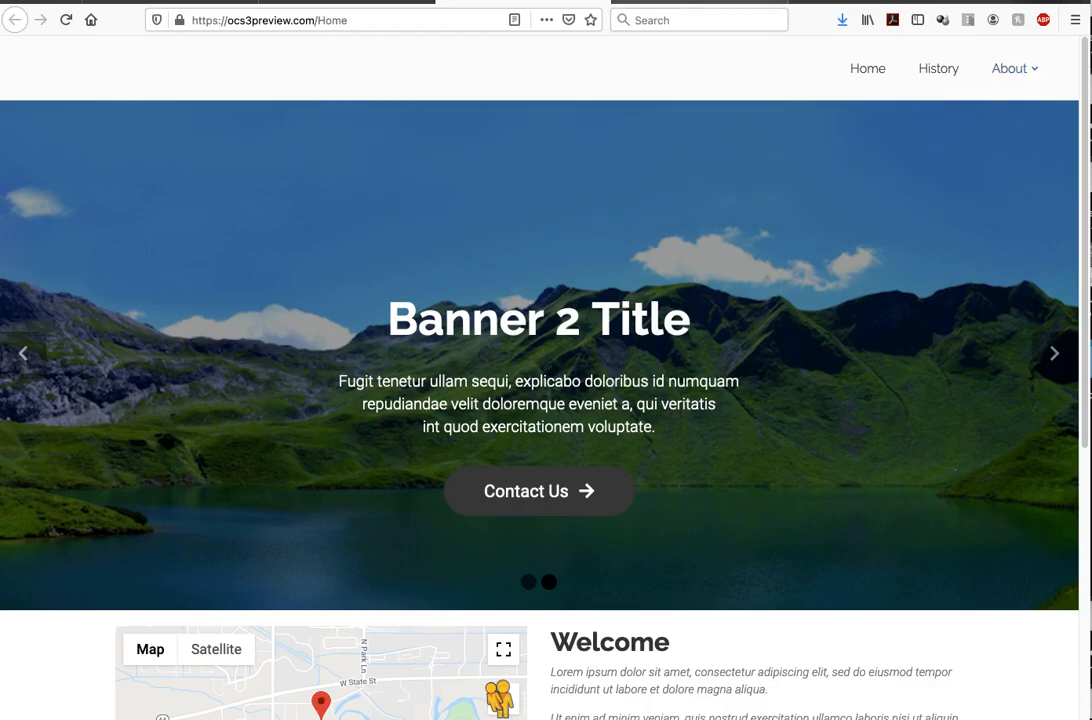
Reload the Menu Builder page and look through the file chooser for the desktop menu logo without choosing a file
left_click(695, 2)
key("F5")
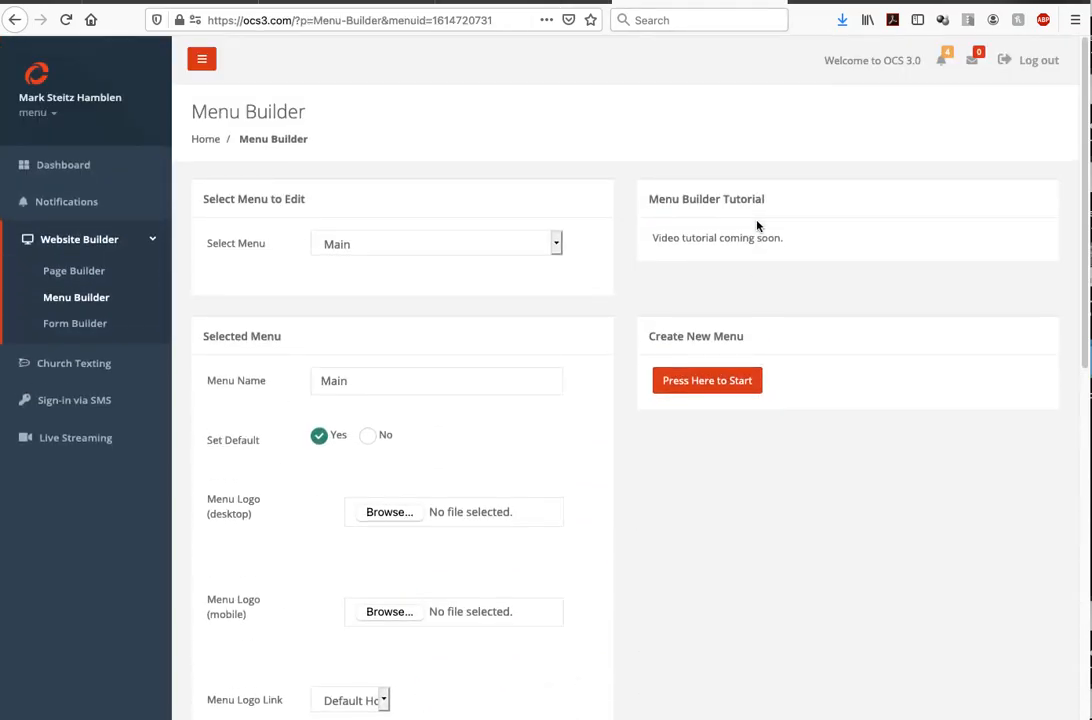
scroll(580, 460, "down", 3)
scroll(581, 461, "down", 2)
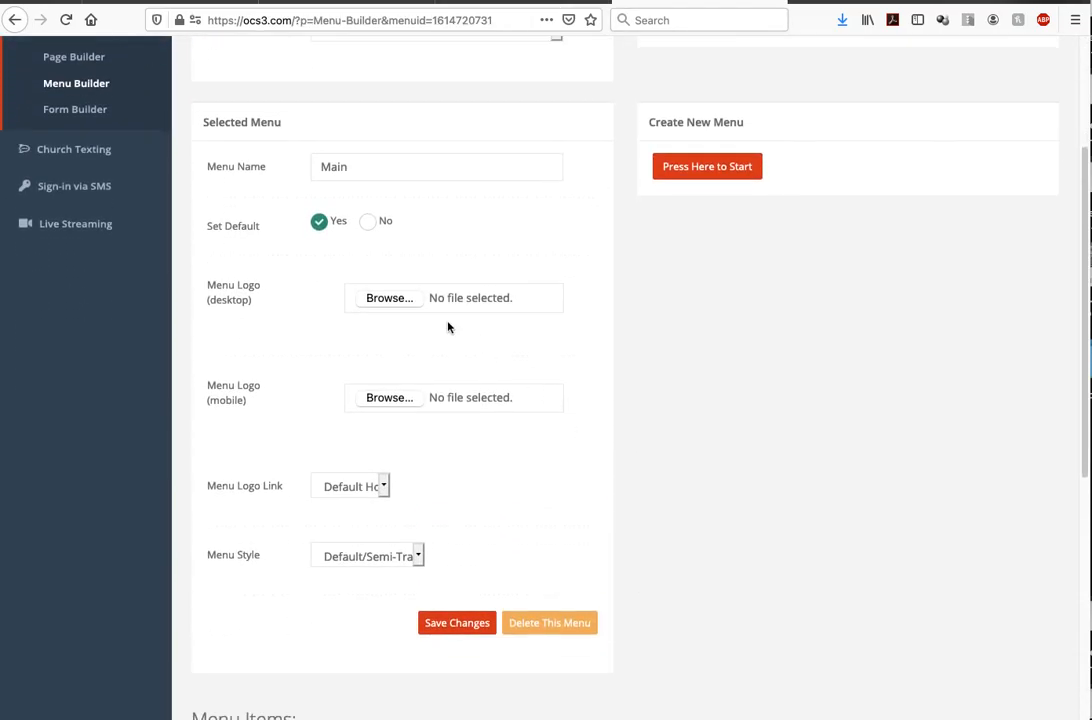
left_click(389, 298)
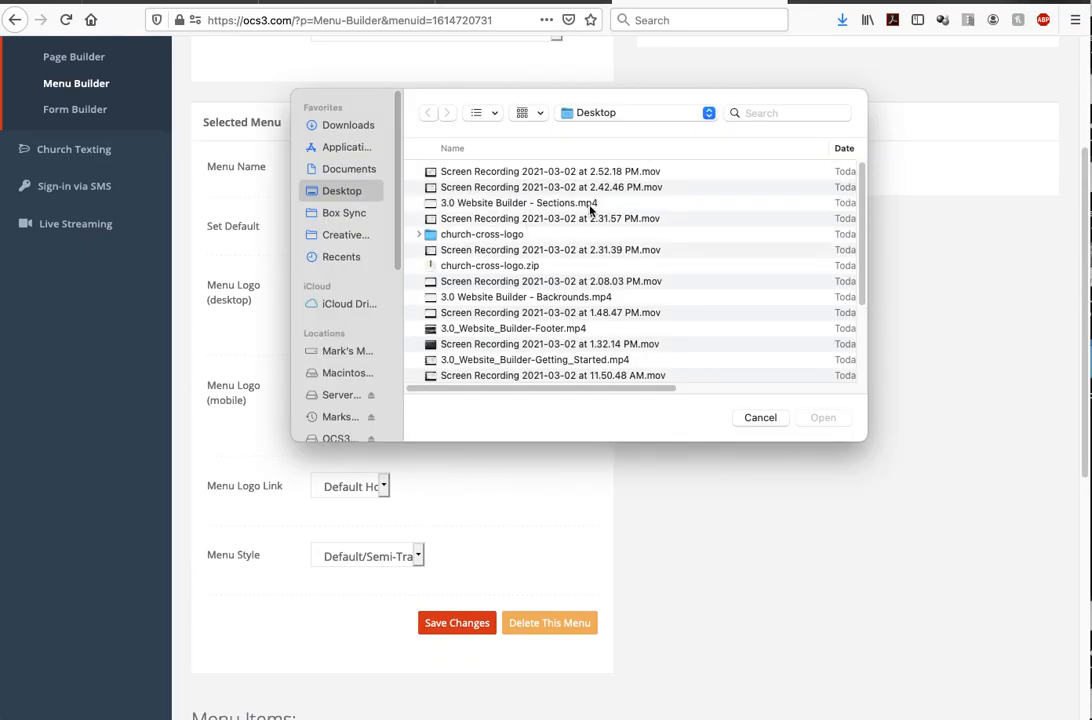
left_click(760, 417)
Set the Main menu's style to Dark/Semi-Transparent and save the changes
left_click(397, 556)
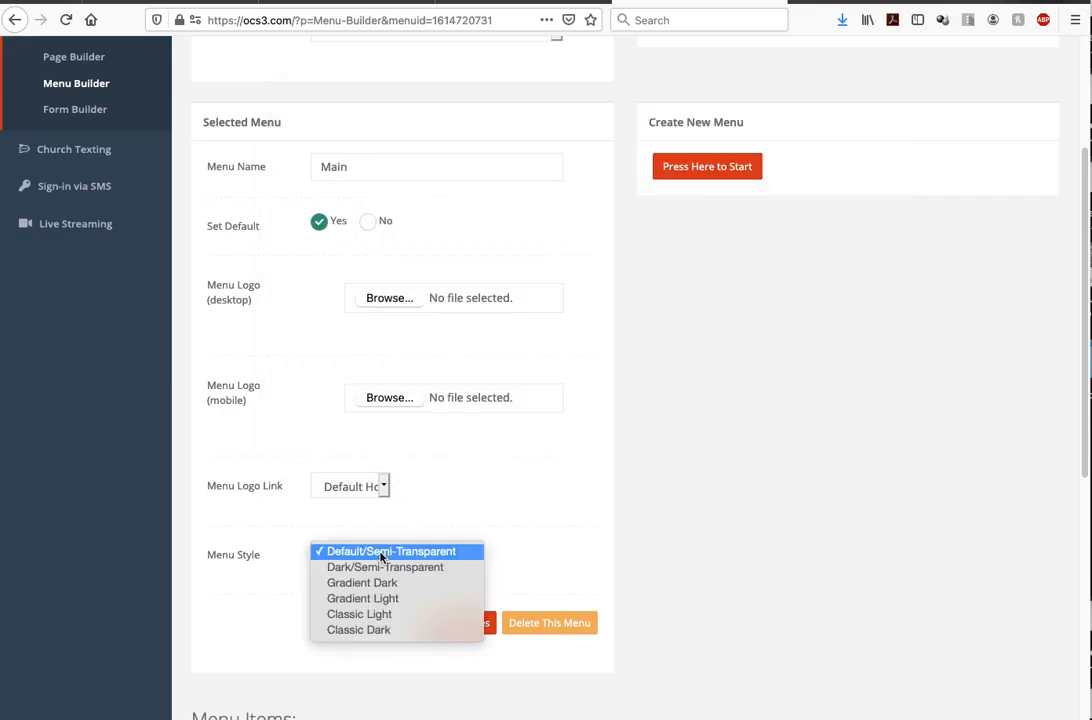
left_click(435, 566)
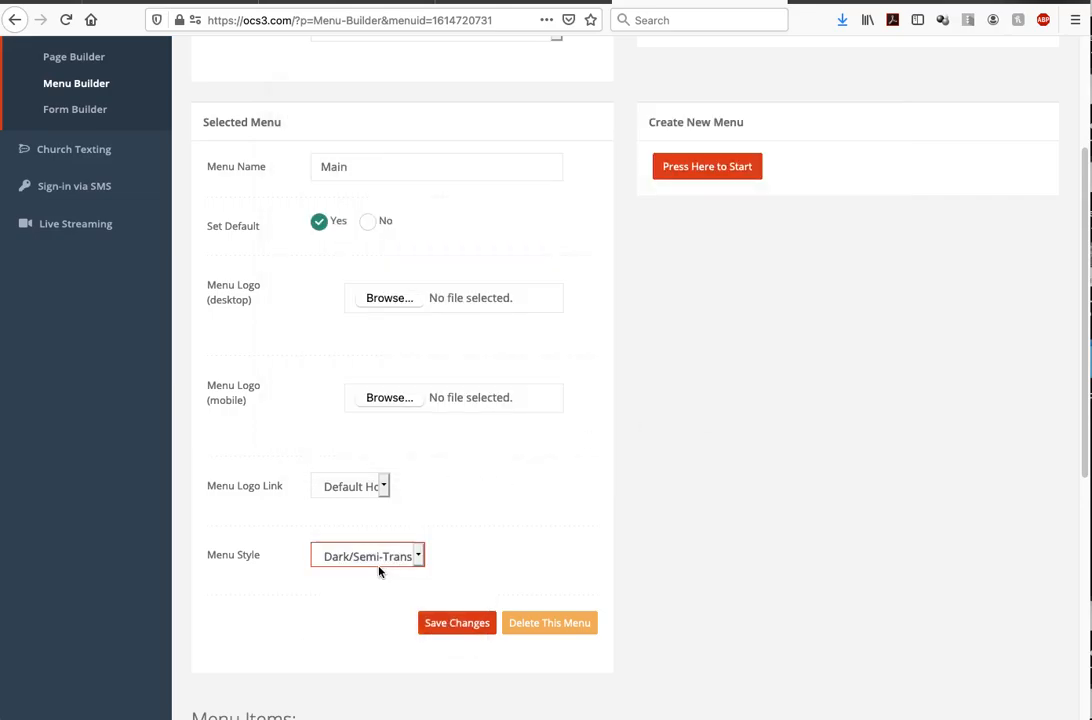
left_click(457, 623)
left_click(590, 323)
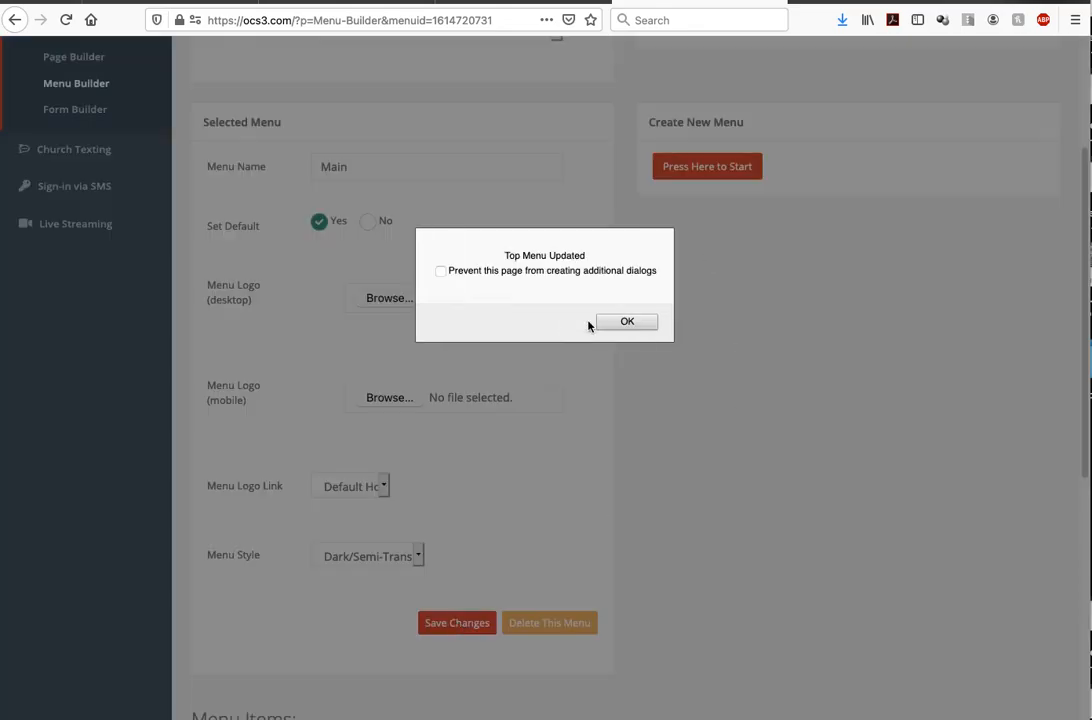
left_click(615, 322)
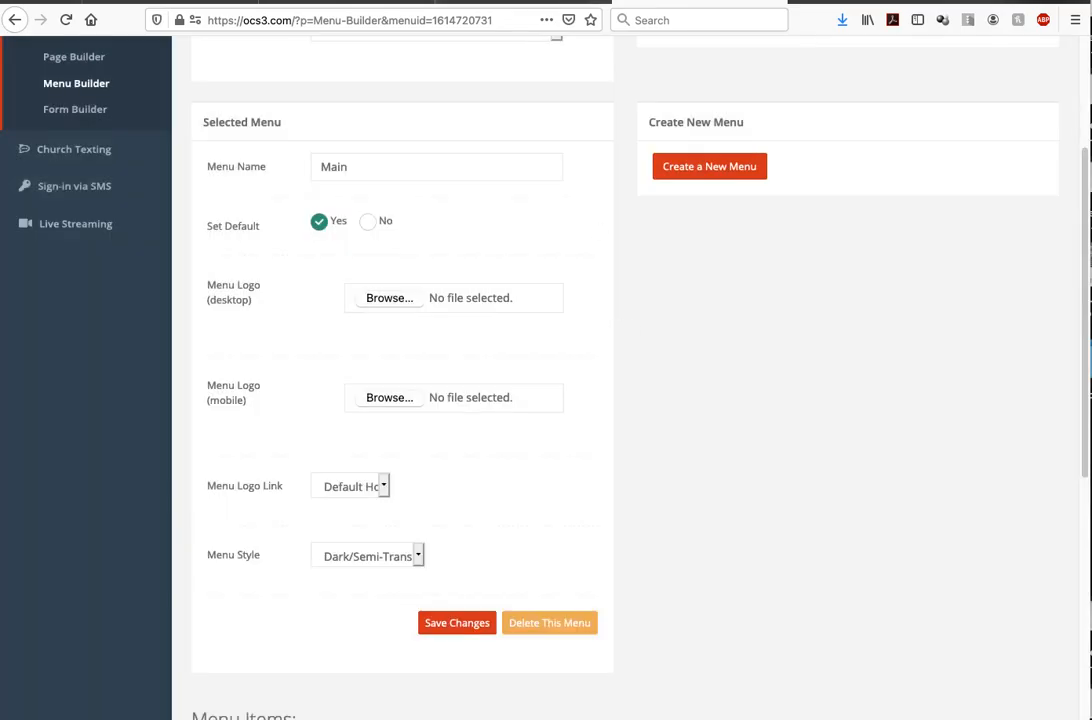
Reload the Home page preview and view the dark menu style with the About mega menu expanded
left_click(505, 2)
left_click(66, 19)
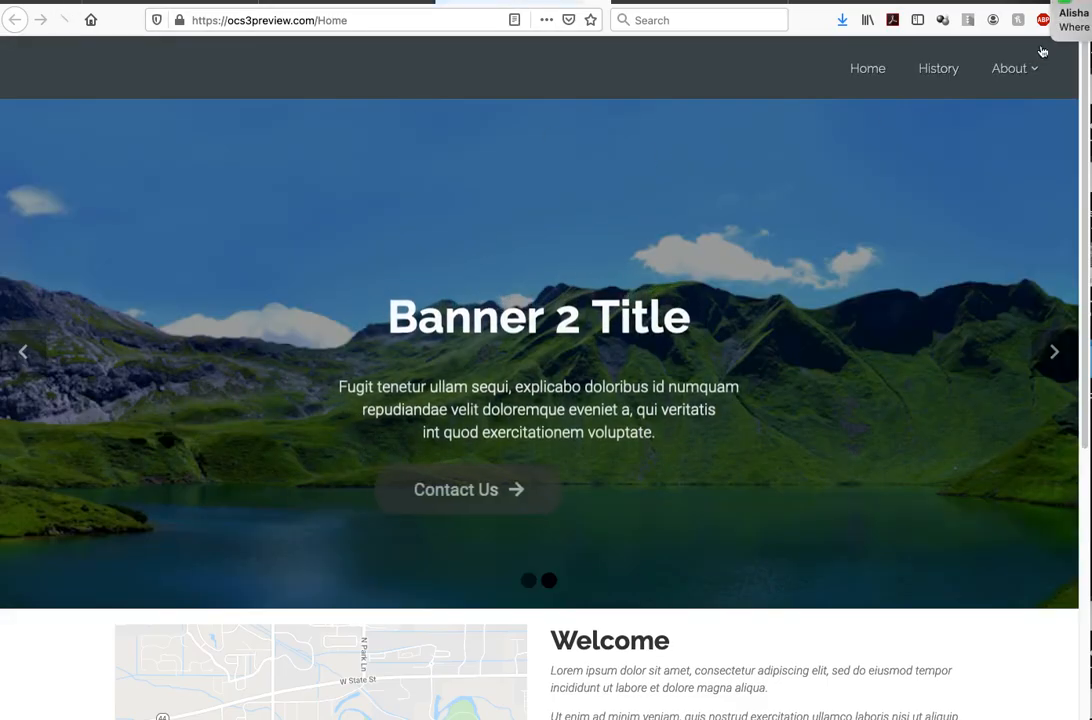
mouse_move(1006, 108)
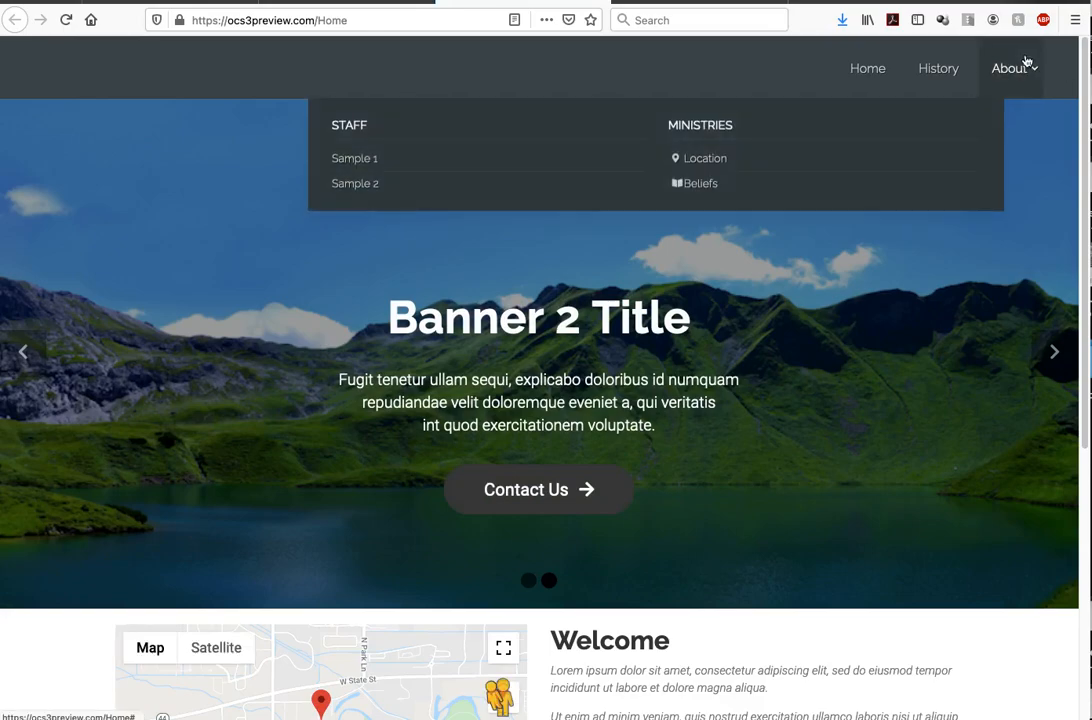
Review the available menu styles, then set the Main menu's style back to Default/Semi-Transparent and save the changes
left_click(684, 2)
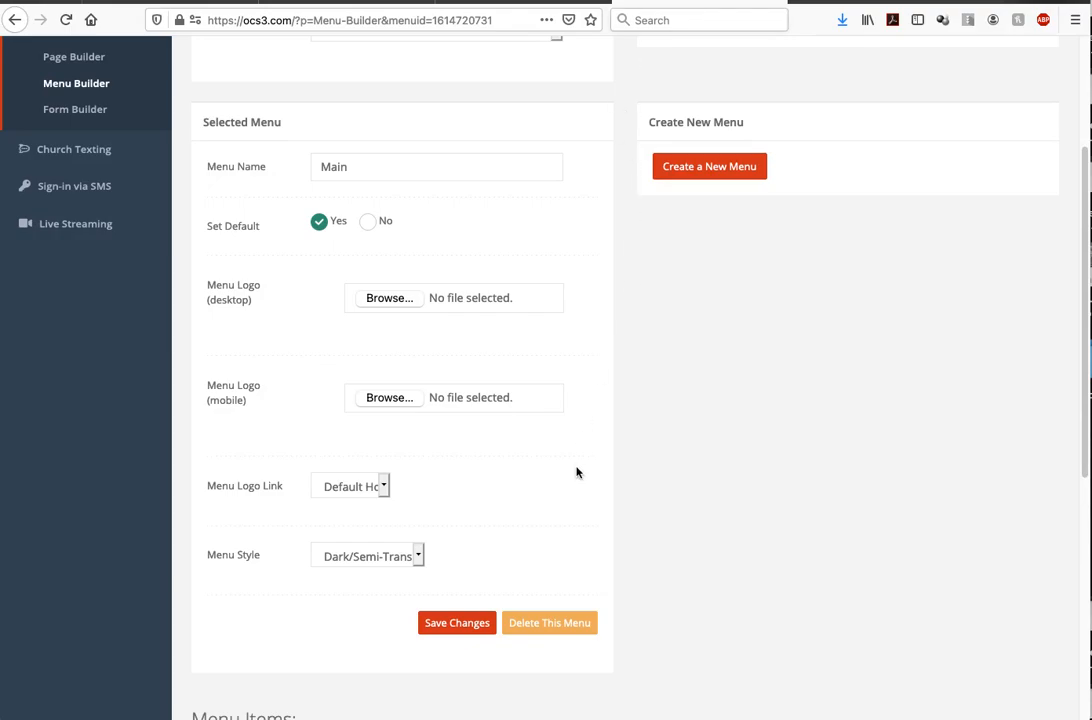
left_click(418, 552)
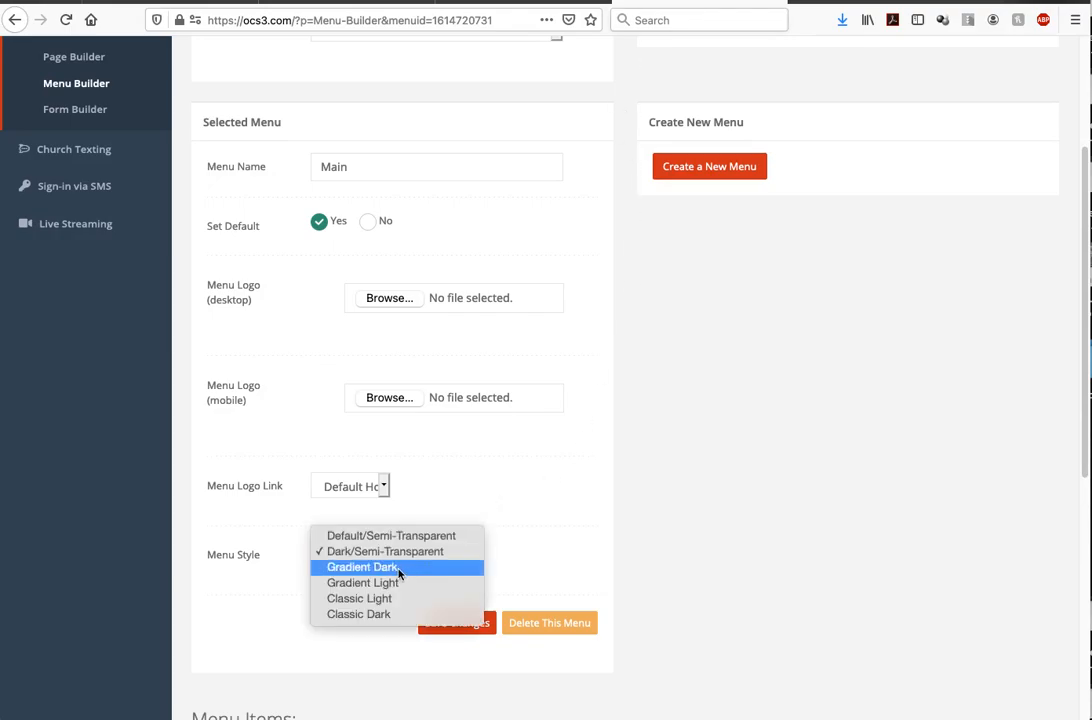
left_click(565, 502)
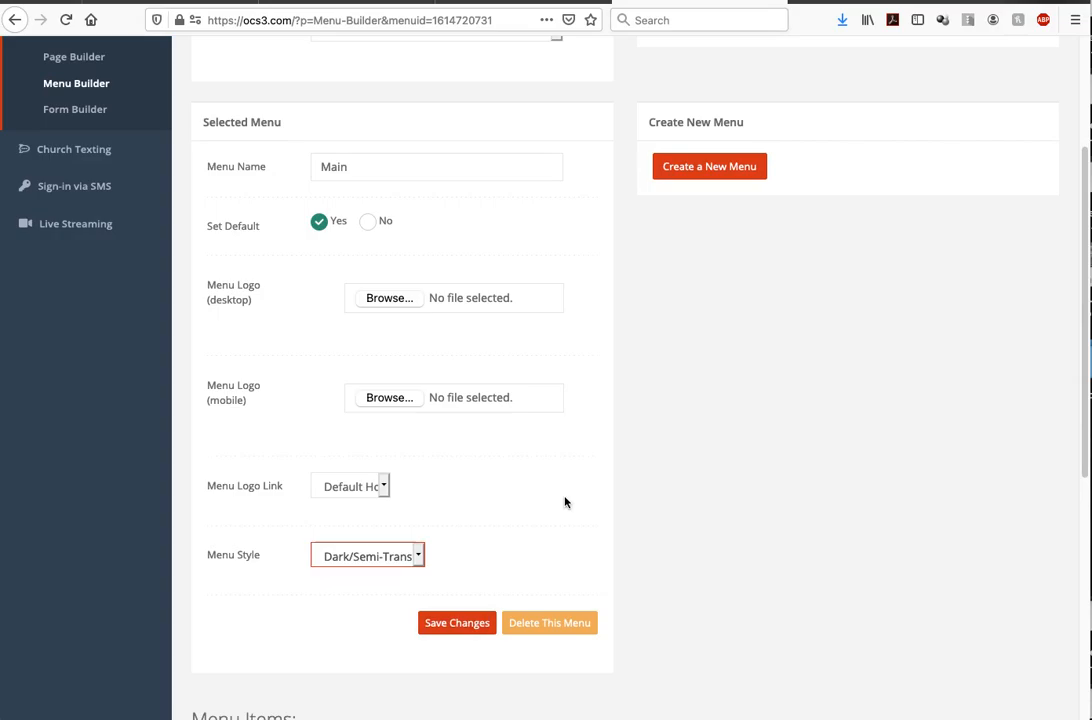
left_click(418, 552)
left_click(340, 537)
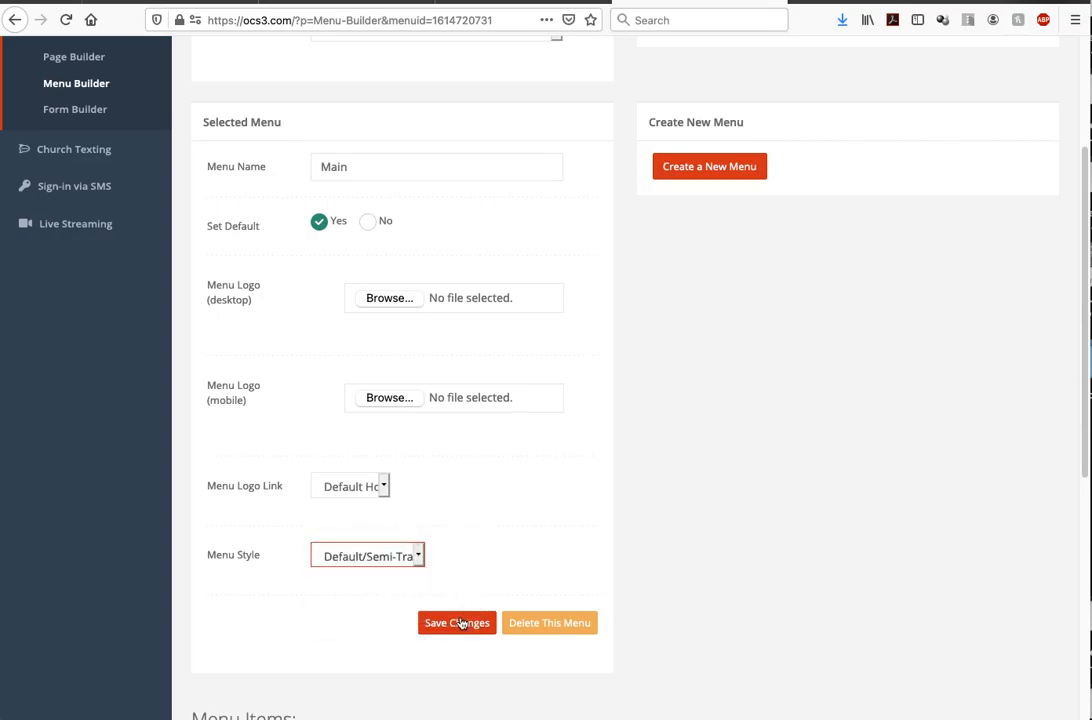
left_click(461, 623)
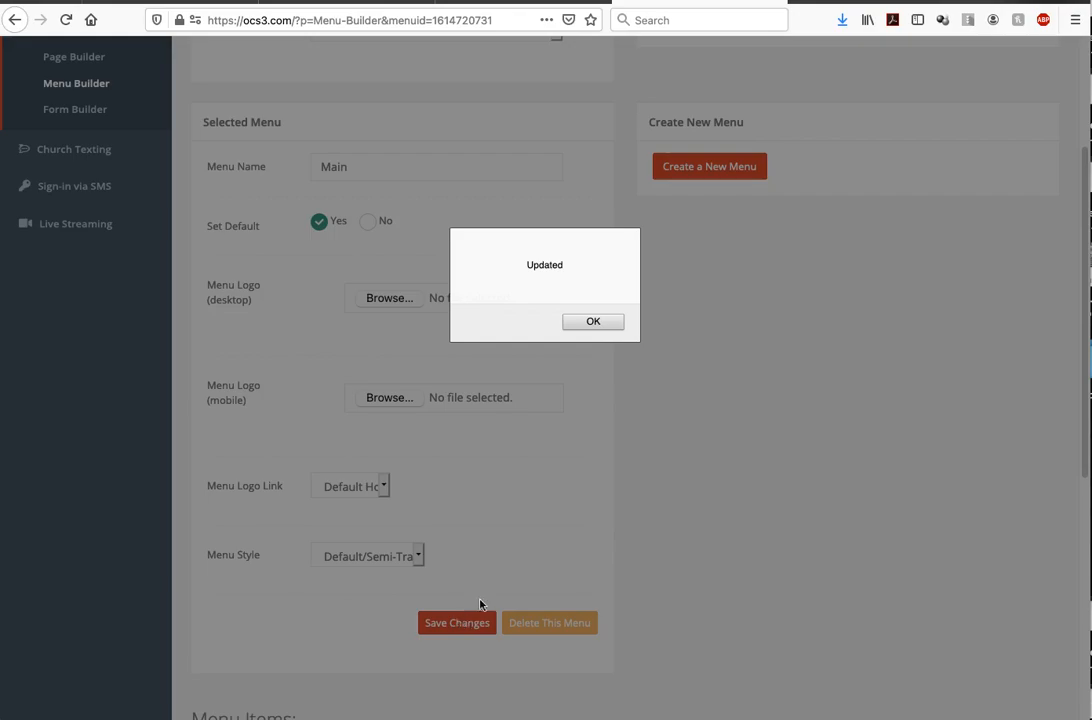
left_click(600, 322)
left_click(629, 321)
Choose church-cross-300dpi-logo.jpg from the Desktop folder as the desktop menu logo
scroll(622, 420, "down", 1)
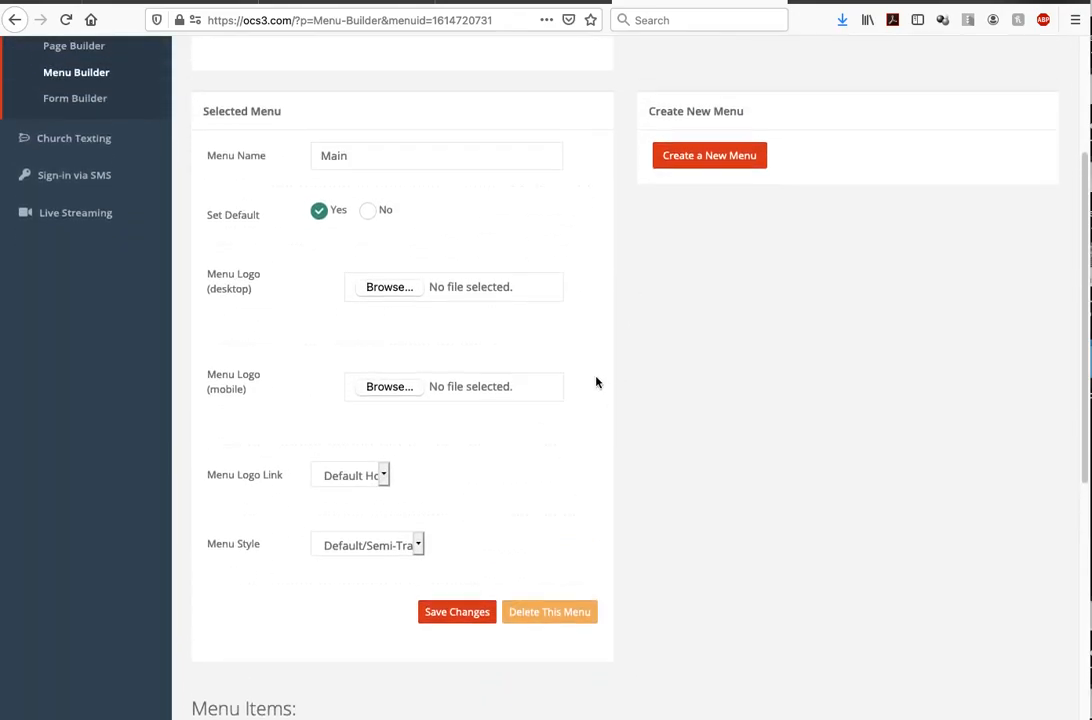
left_click(372, 289)
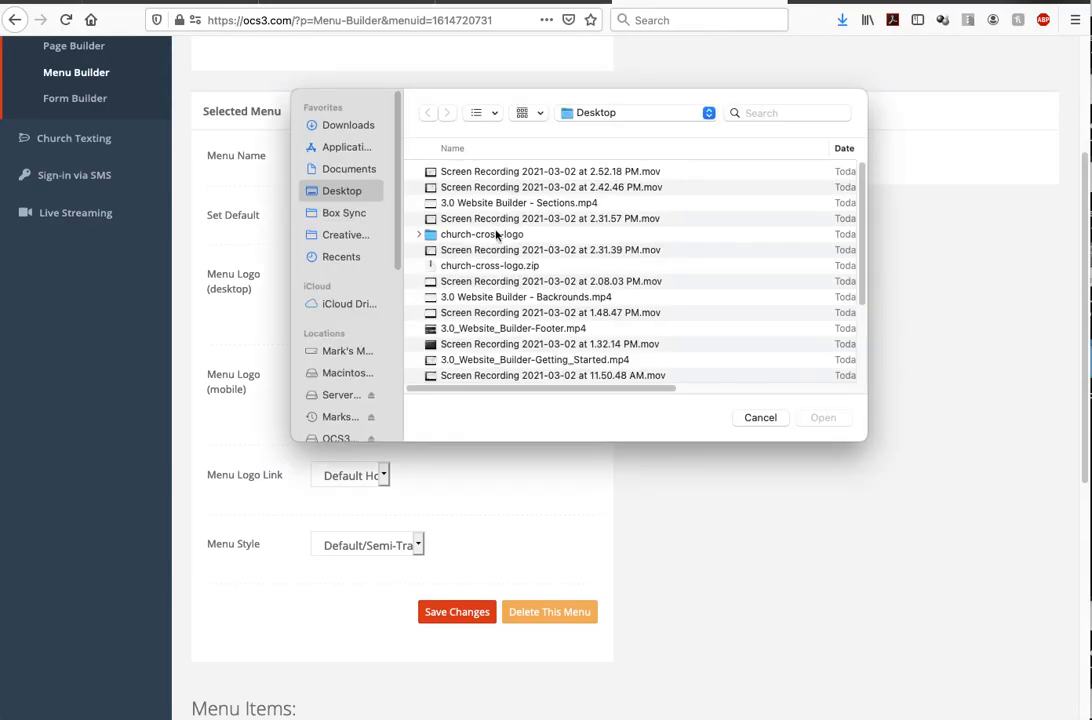
scroll(497, 236, "down", 2)
scroll(497, 234, "down", 8)
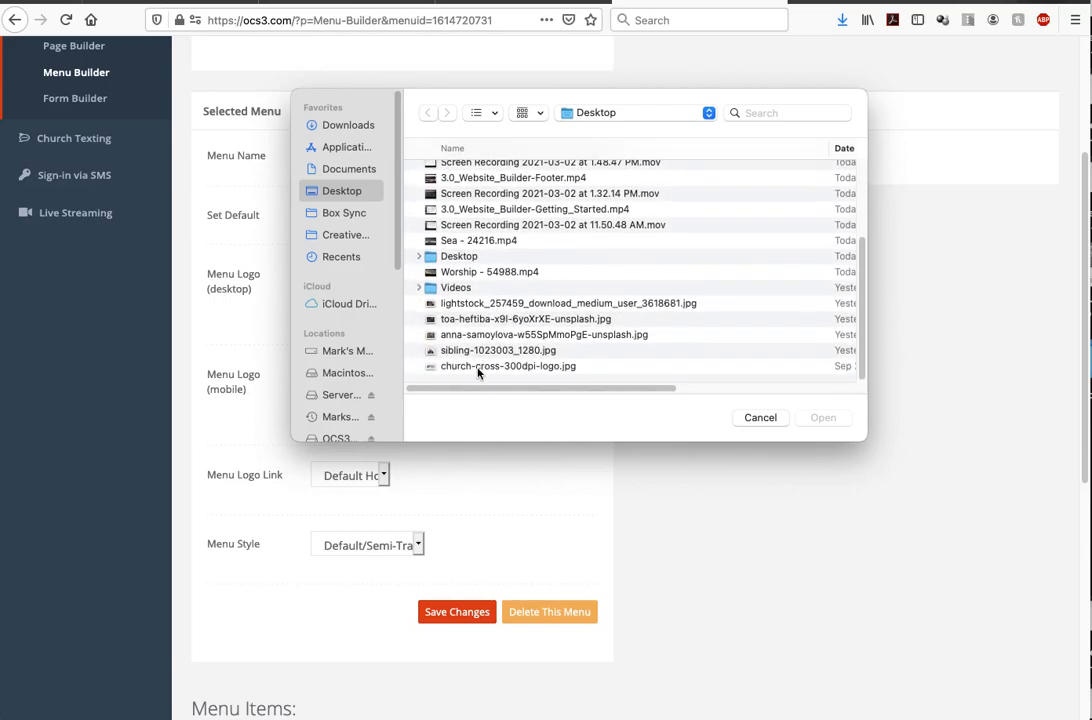
left_click(478, 366)
left_click(822, 417)
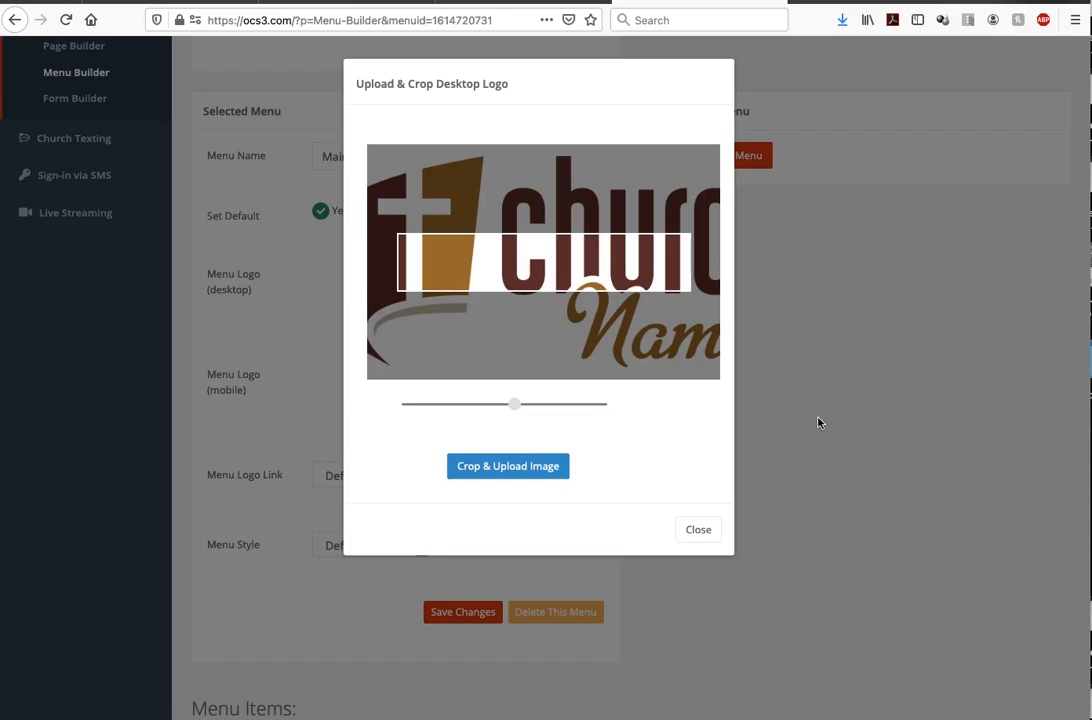
Zoom the logo out to fit the crop area, shift it toward the area's left side, and crop and upload it
left_click_drag(514, 404, 430, 402)
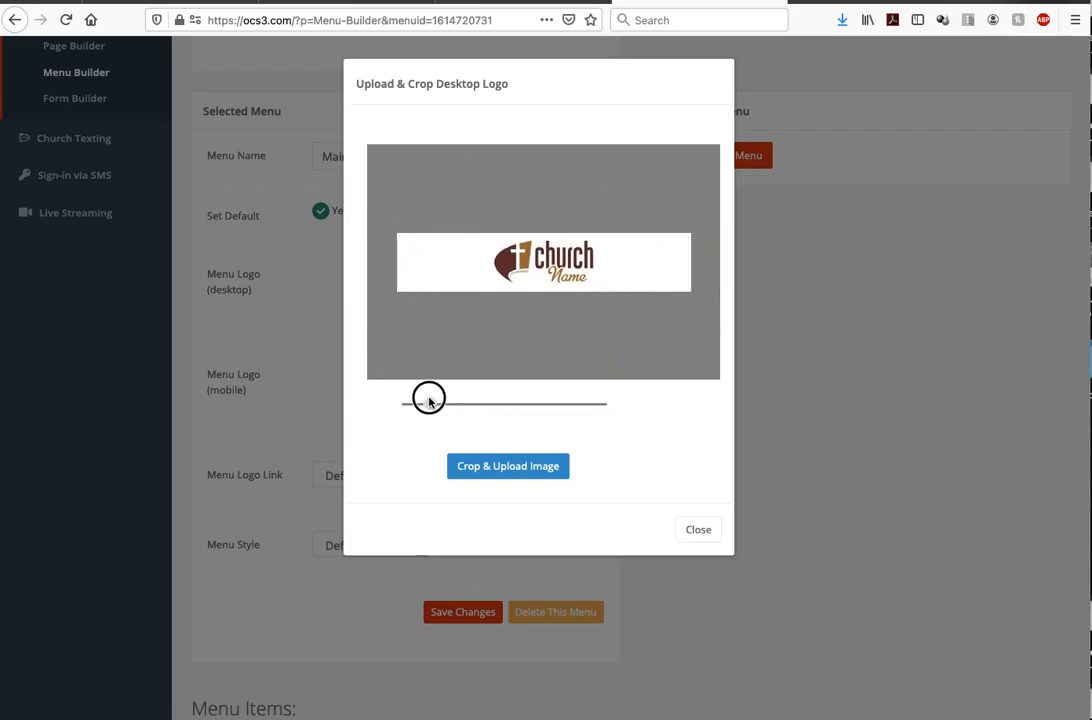
left_click_drag(548, 262, 490, 263)
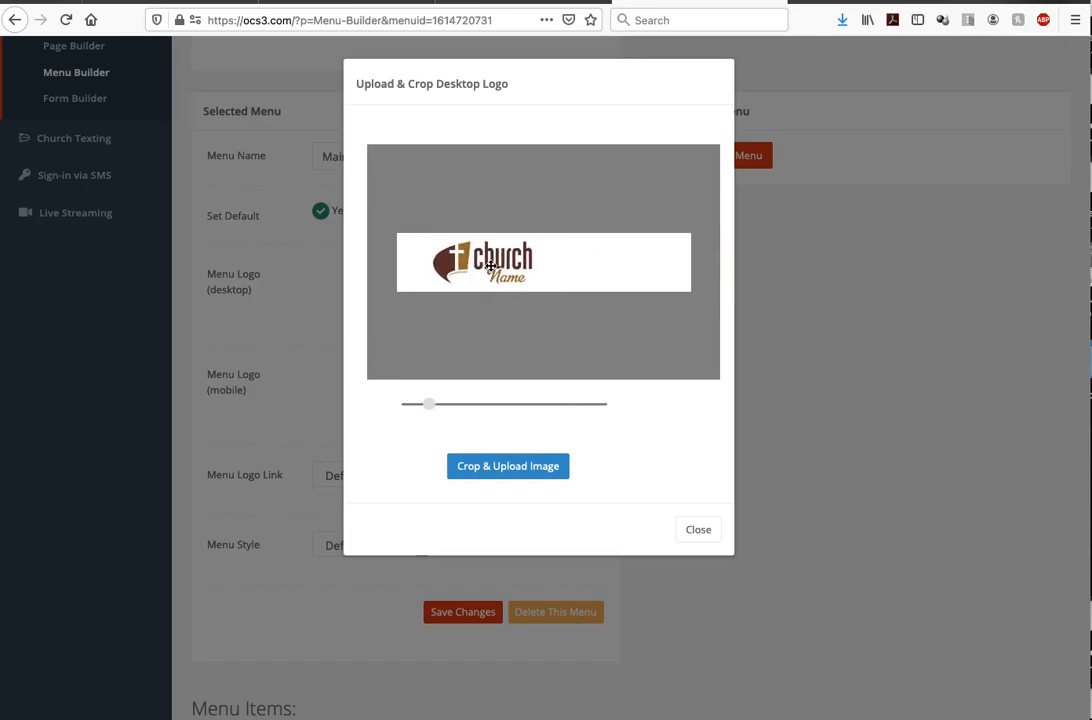
left_click(527, 467)
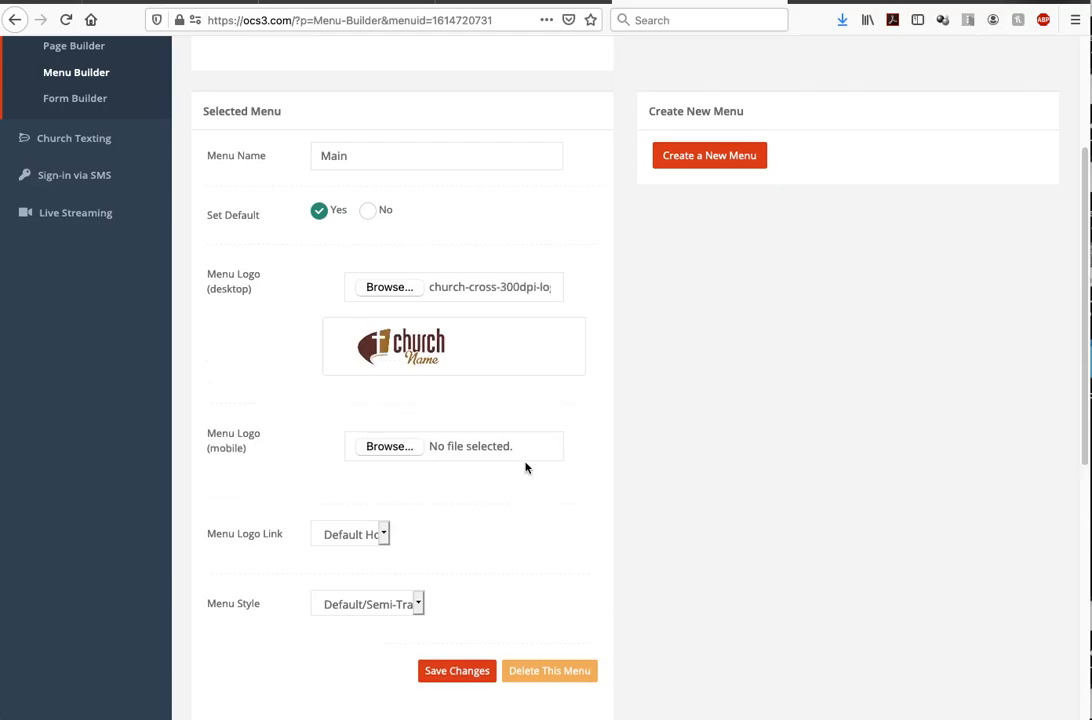
Save the Main menu's changes with the new desktop logo
scroll(658, 407, "down", 1)
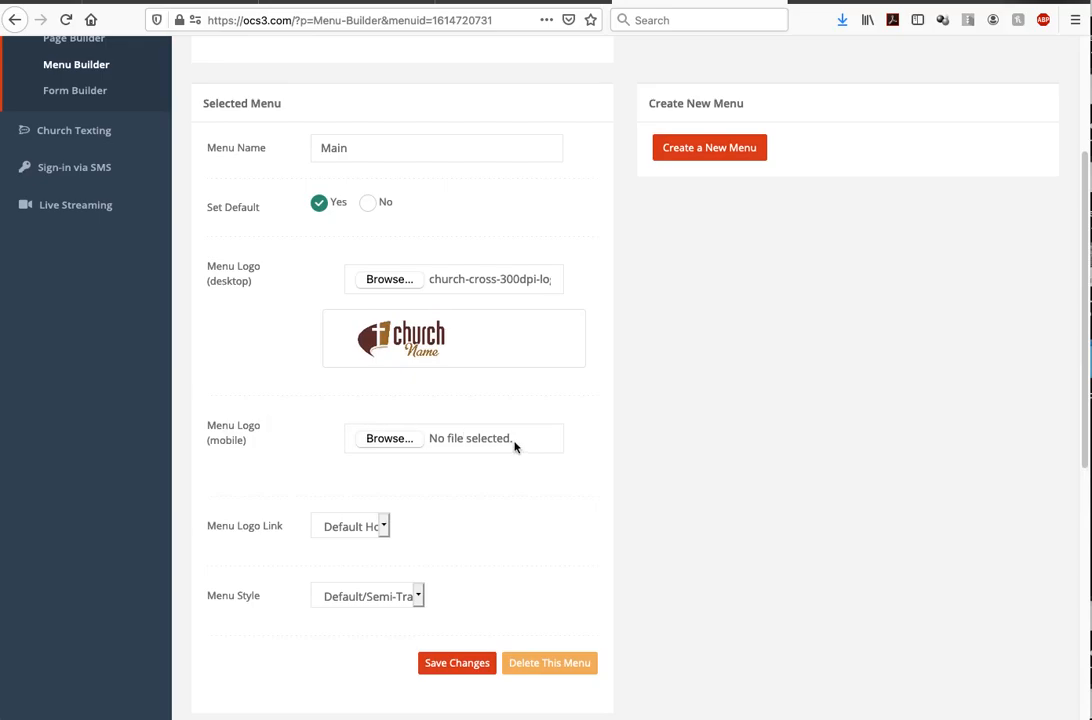
left_click(460, 665)
left_click(600, 320)
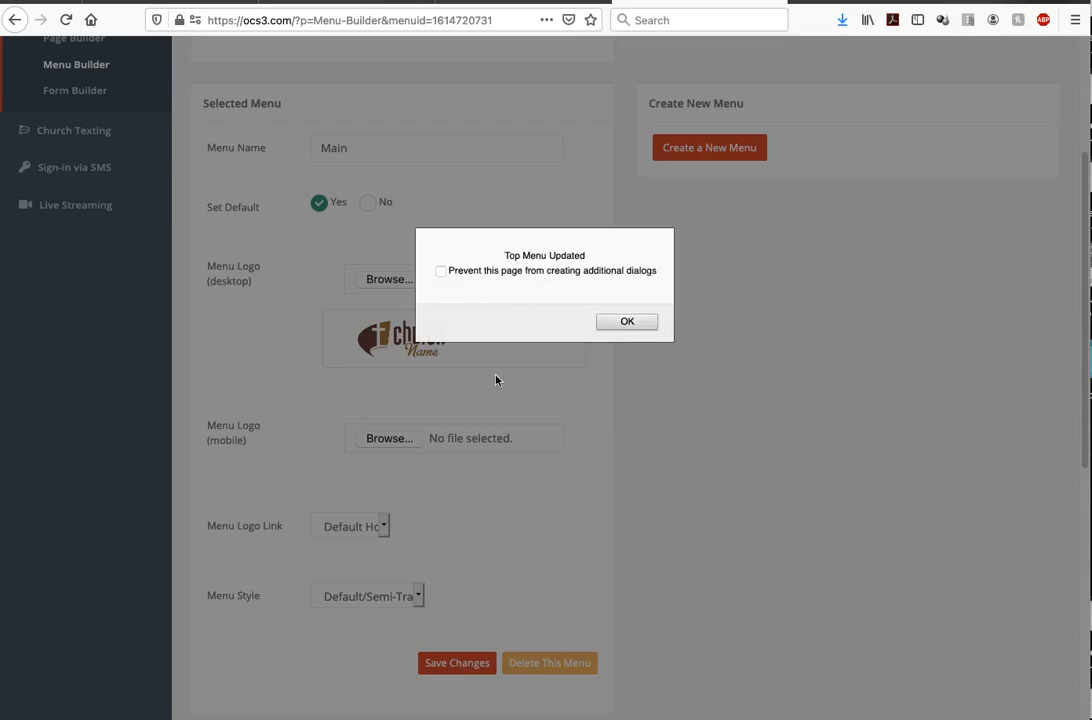
left_click(636, 320)
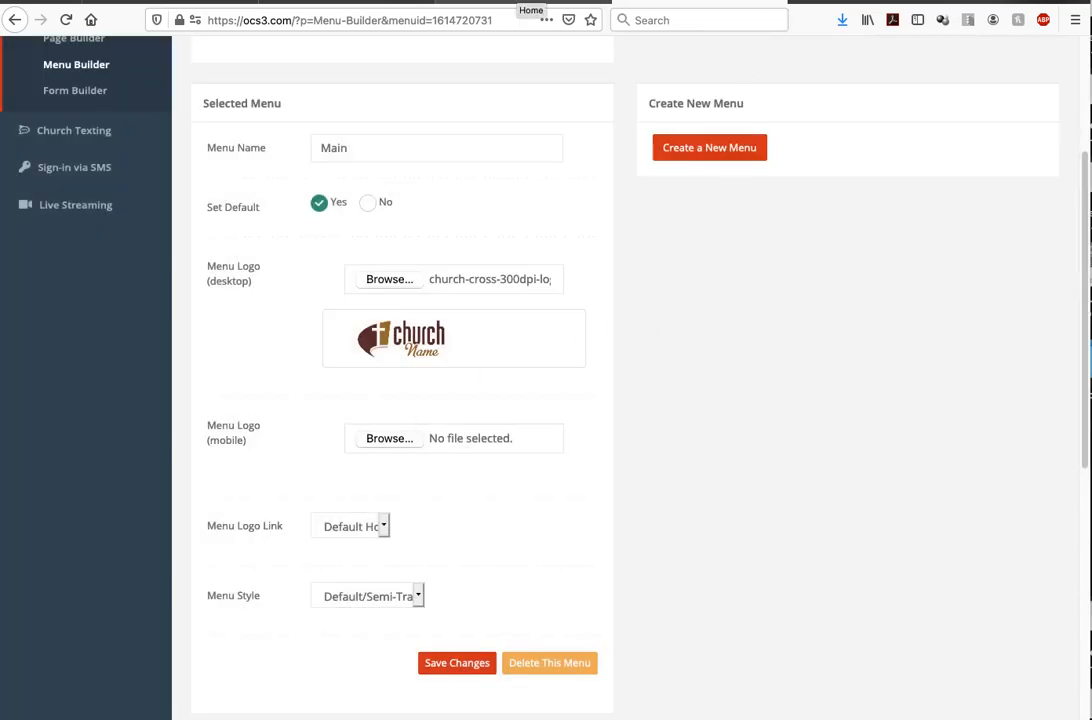
Reload the Home page preview and compare the logo in its header with the desktop logo in the Menu Builder
left_click(90, 19)
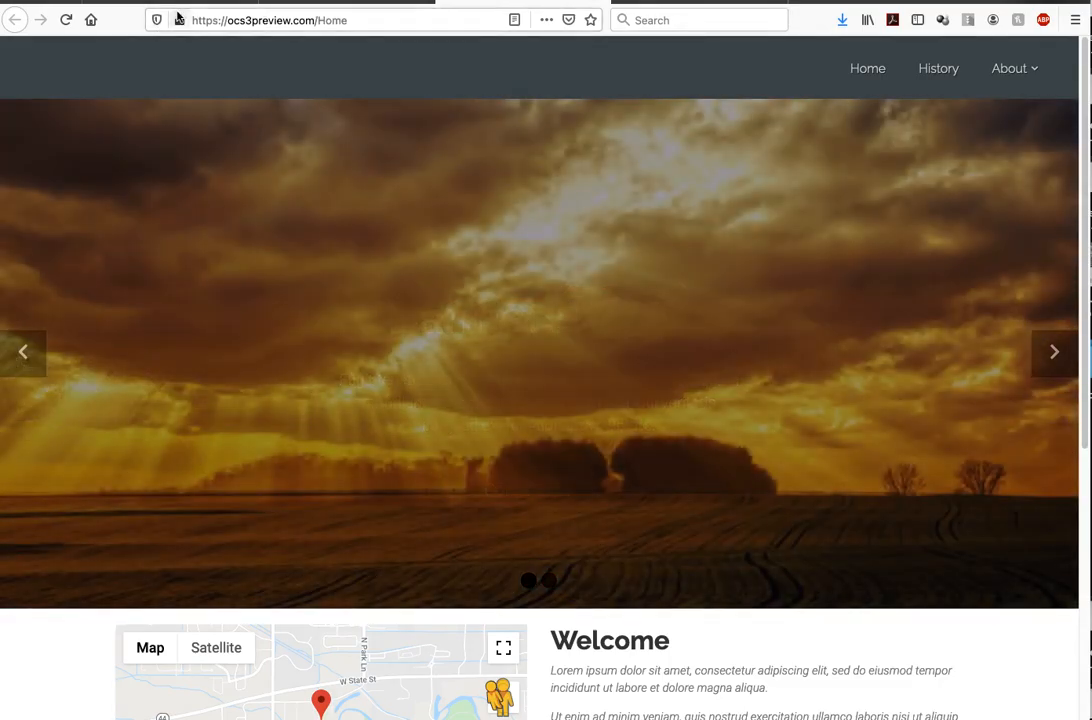
left_click(64, 19)
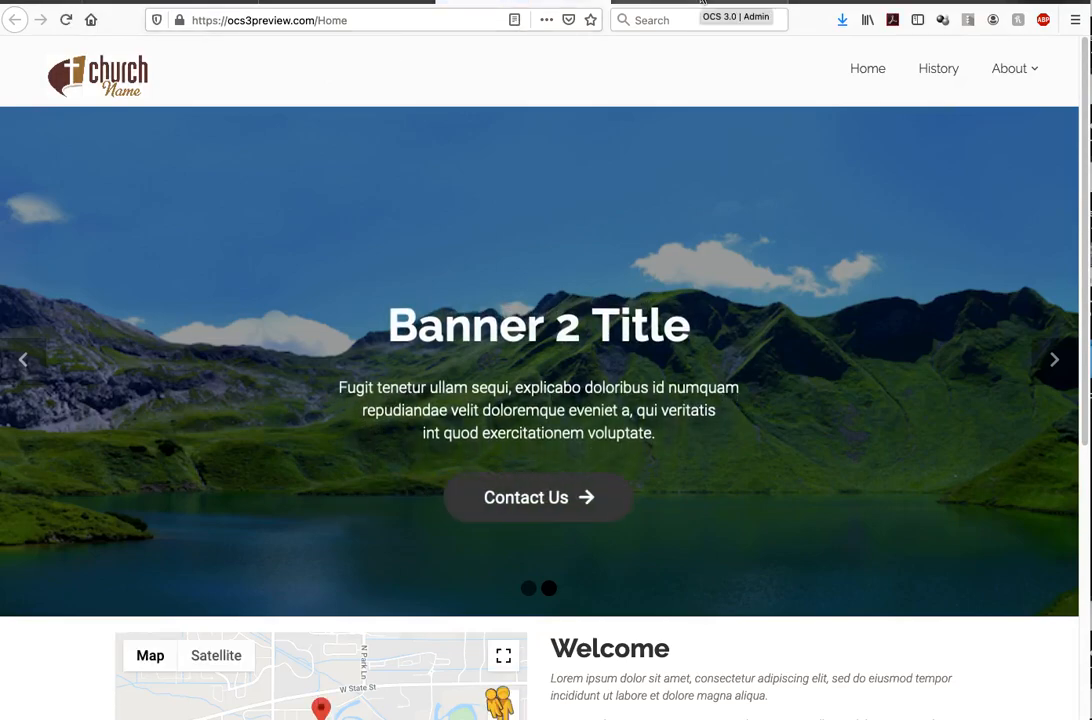
left_click(703, 3)
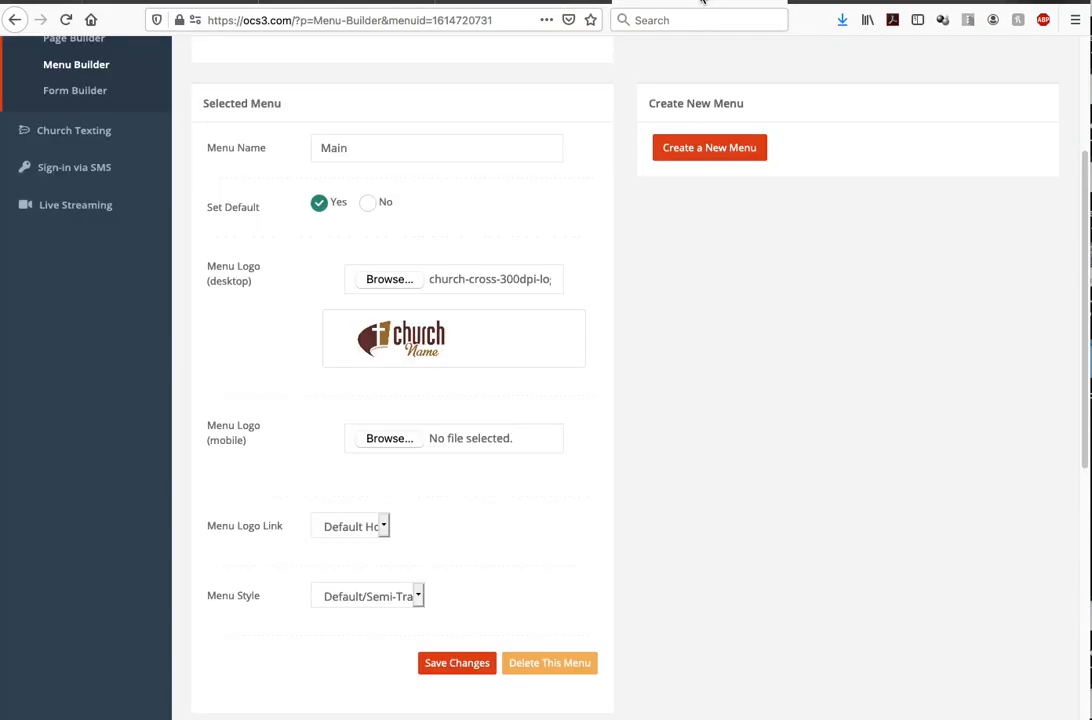
left_click(540, 3)
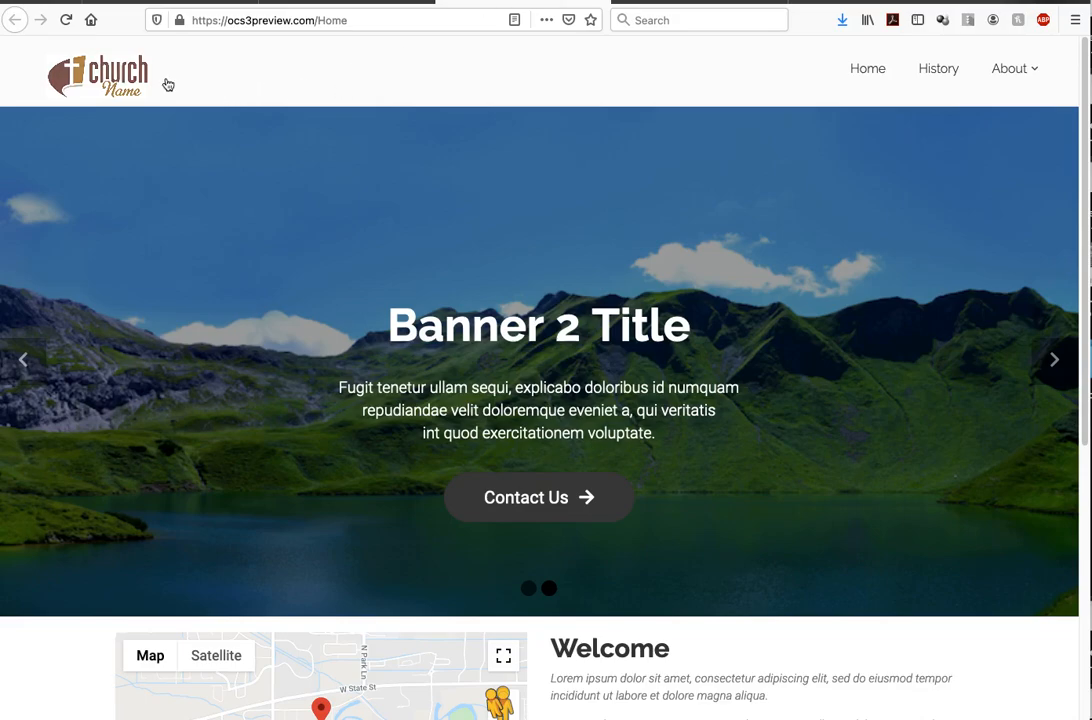
left_click(706, 3)
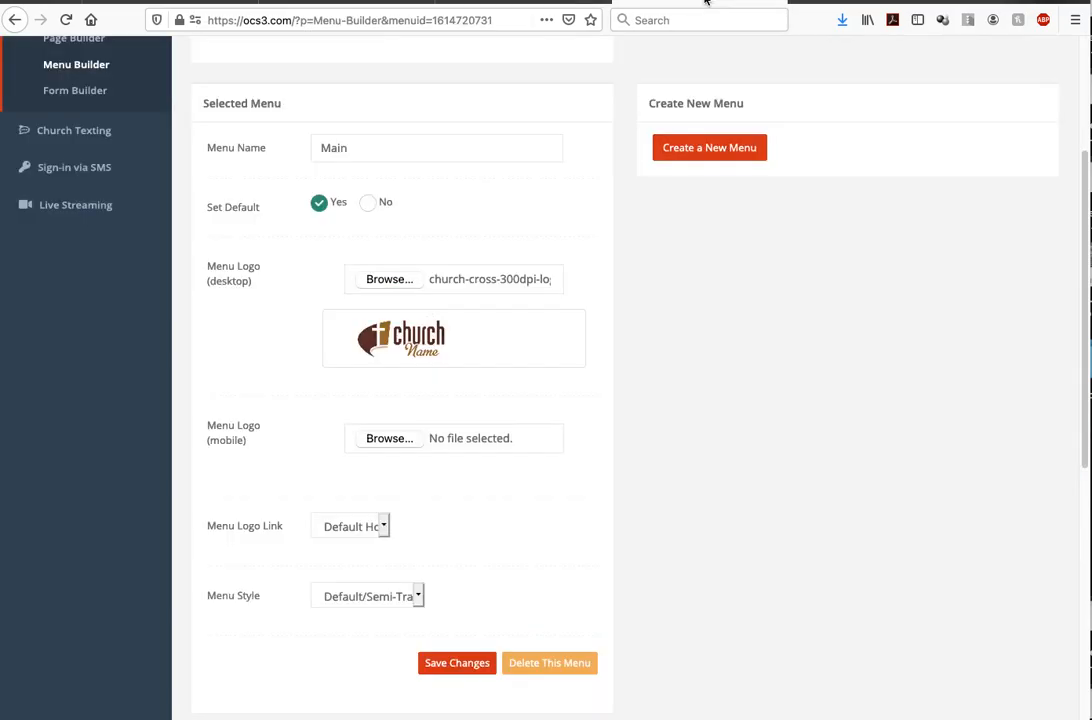